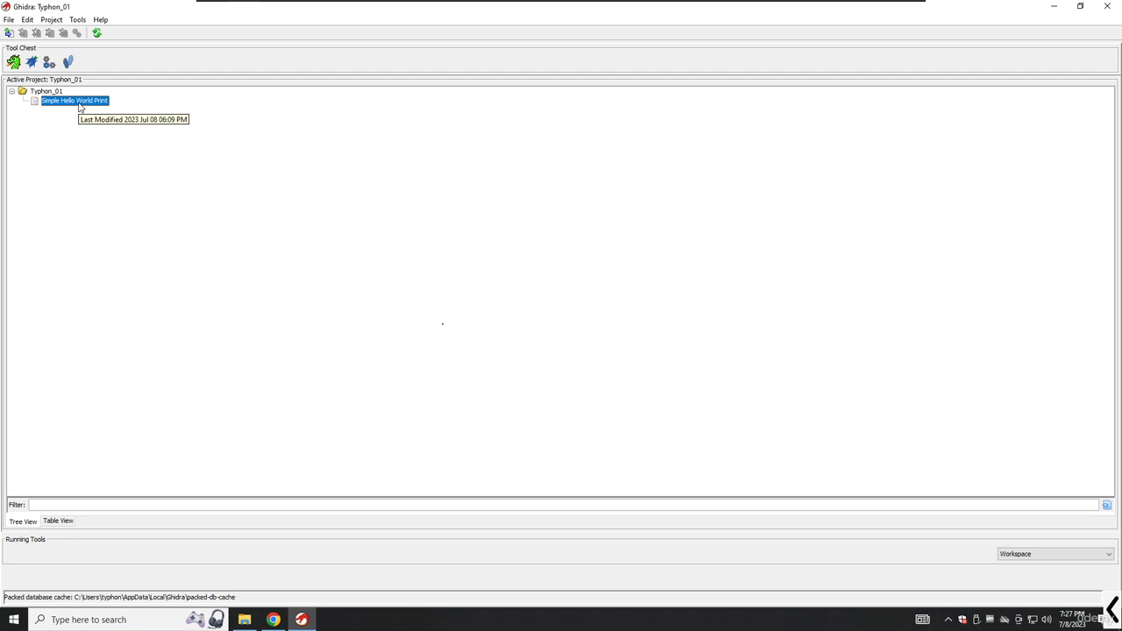
- Open Simple Hello World Print in the default tool and agree to analyze it
right_click(51, 103)
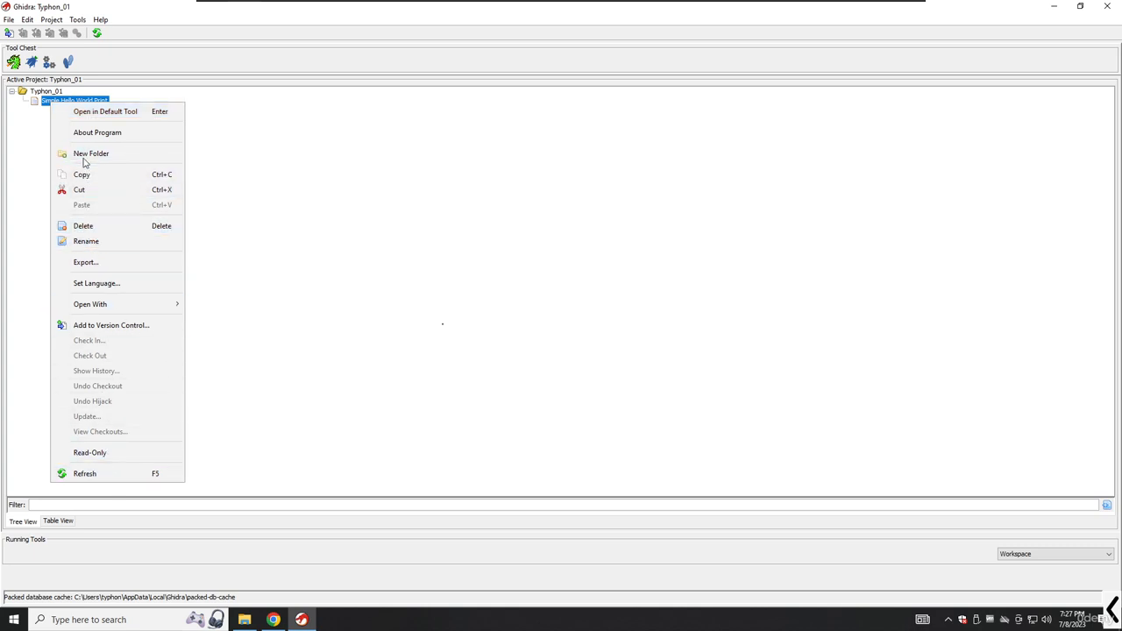
left_click(85, 475)
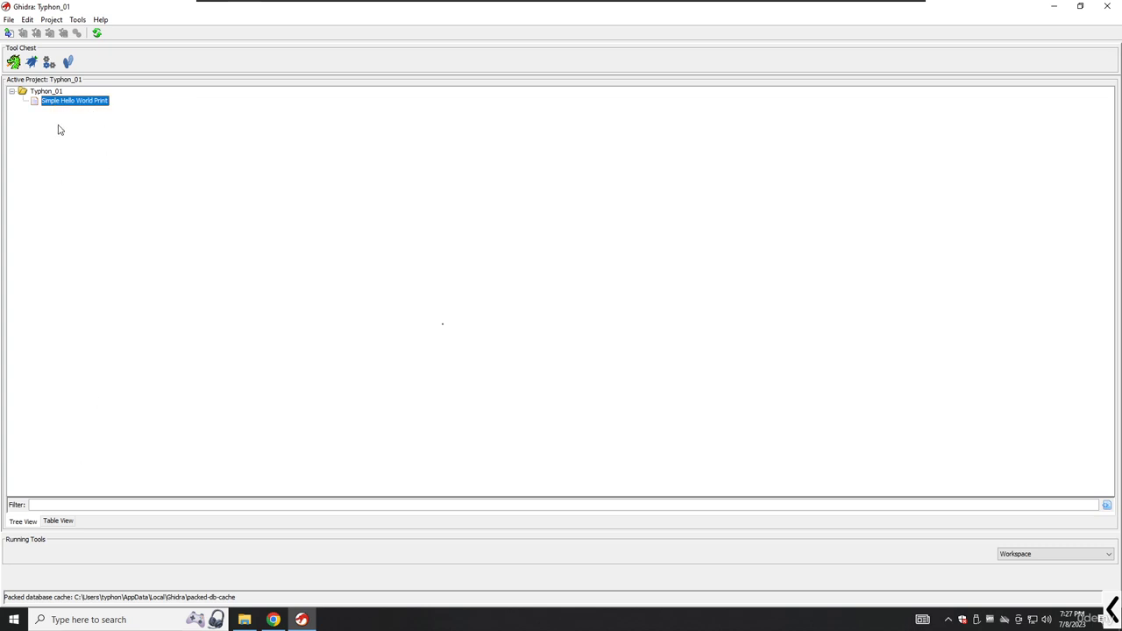
right_click(46, 102)
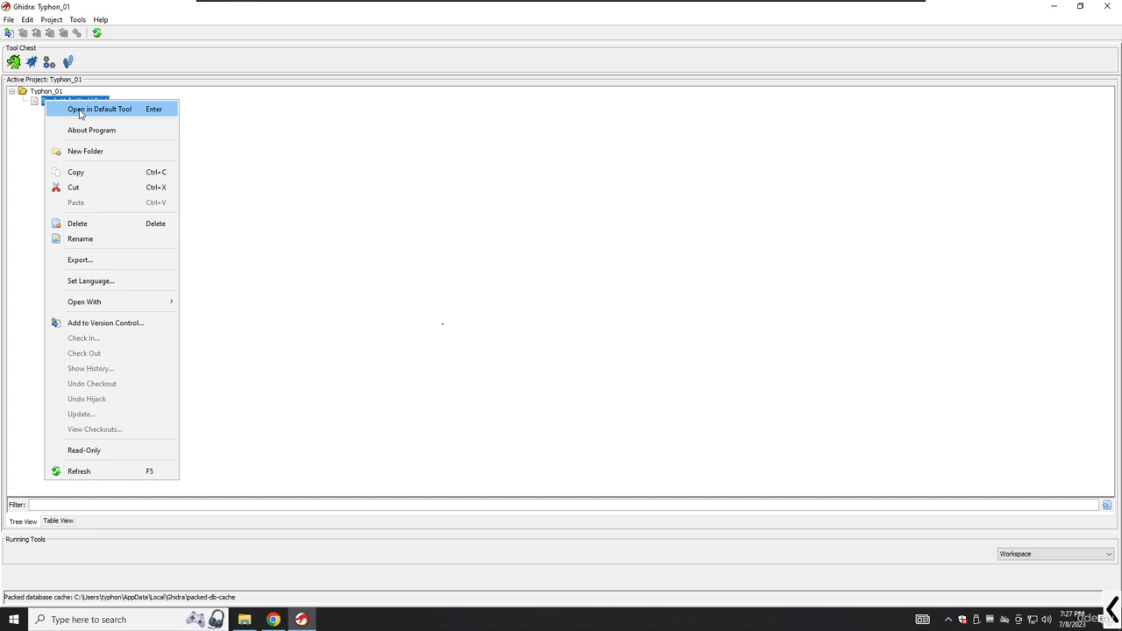
left_click(79, 110)
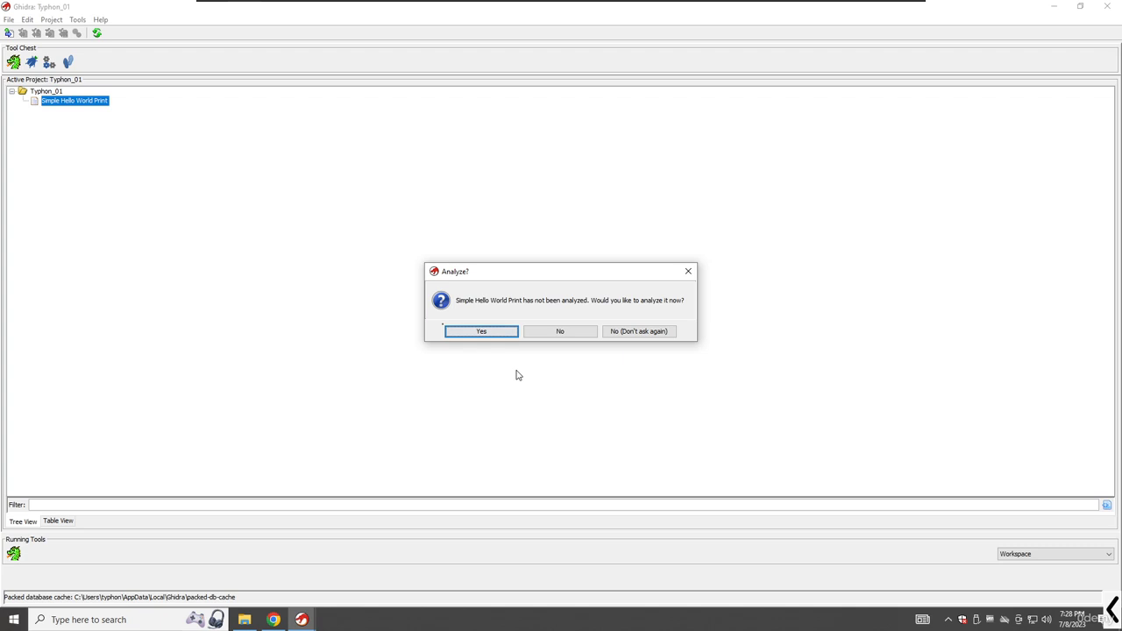
left_click(482, 332)
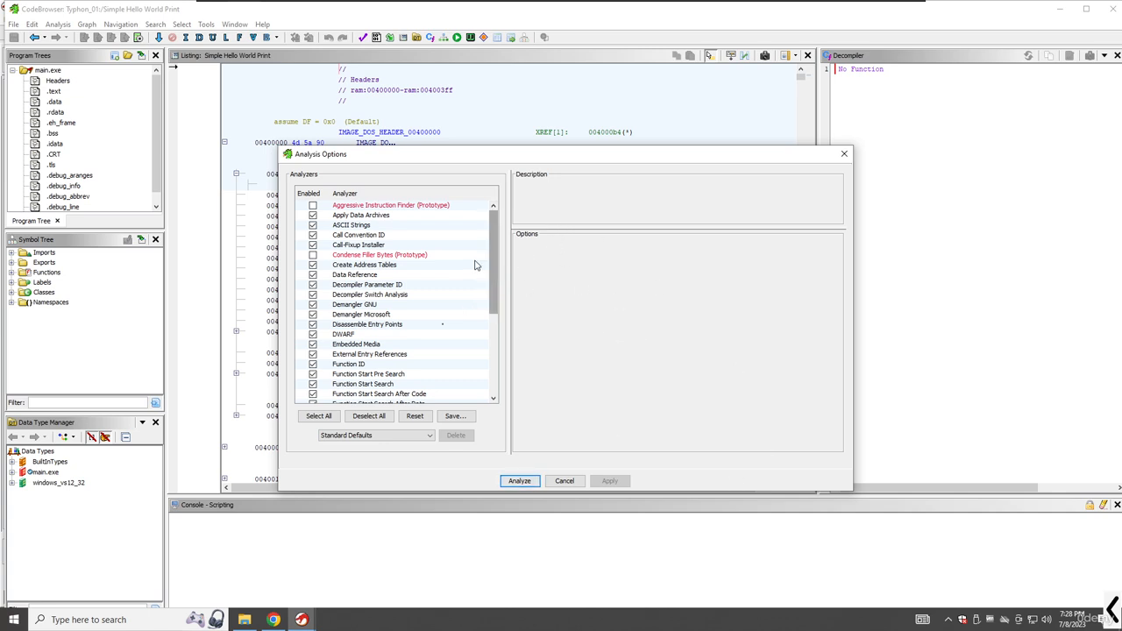
- Examine the analyzer list and the descriptions and options of Apply Data Archives, ASCII Strings, Stack and Function ID
left_click(368, 216)
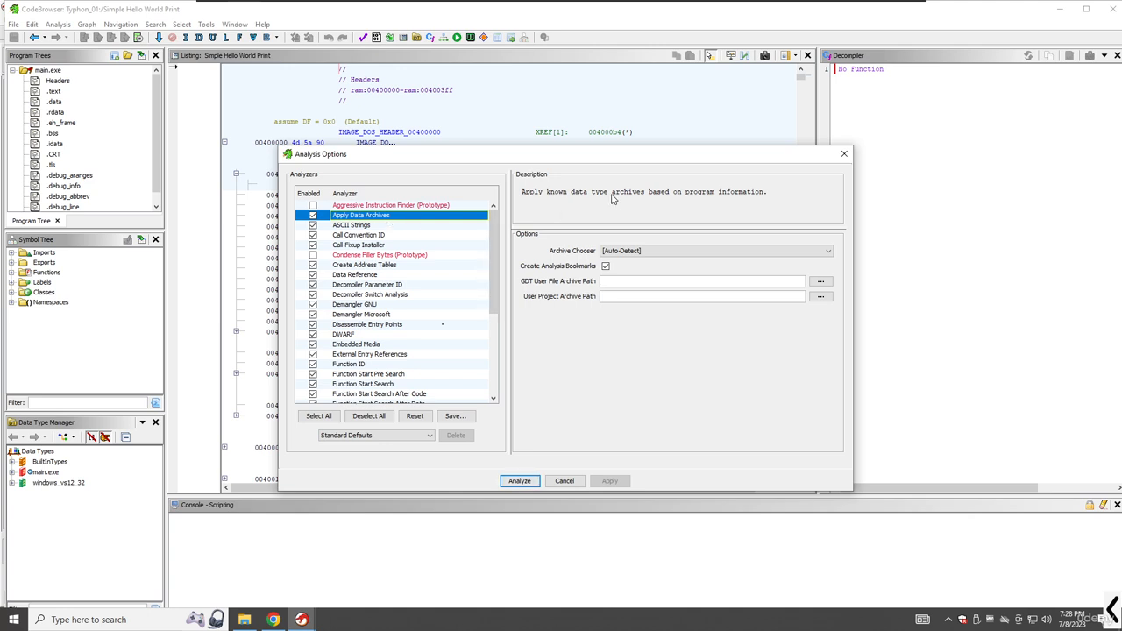
left_click(356, 228)
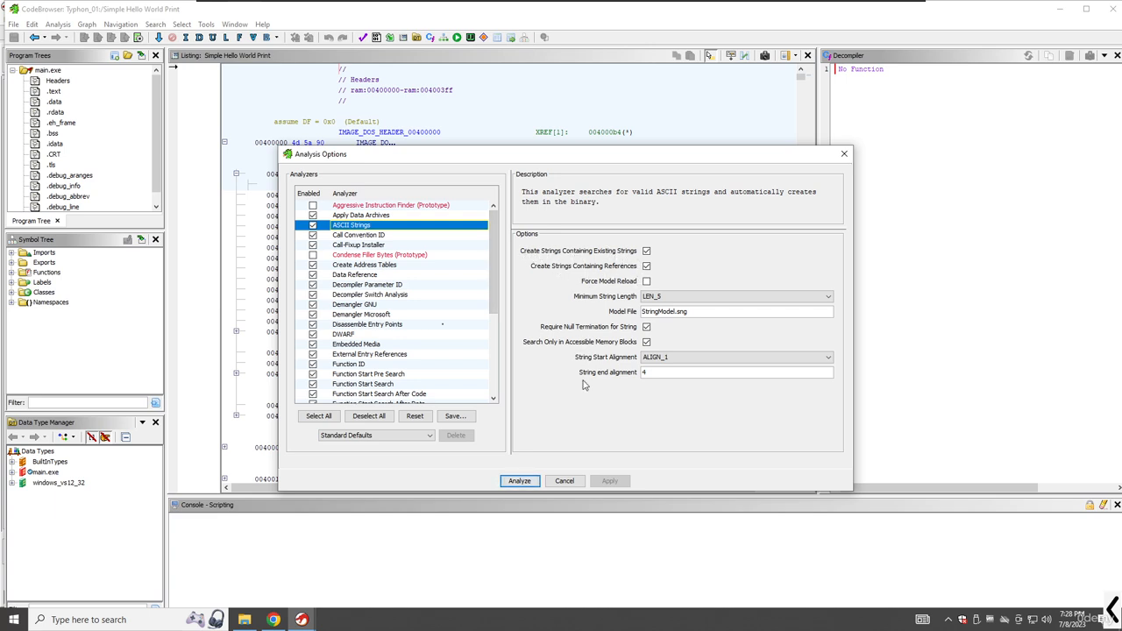
scroll(412, 341, "down", 6)
left_click(349, 340)
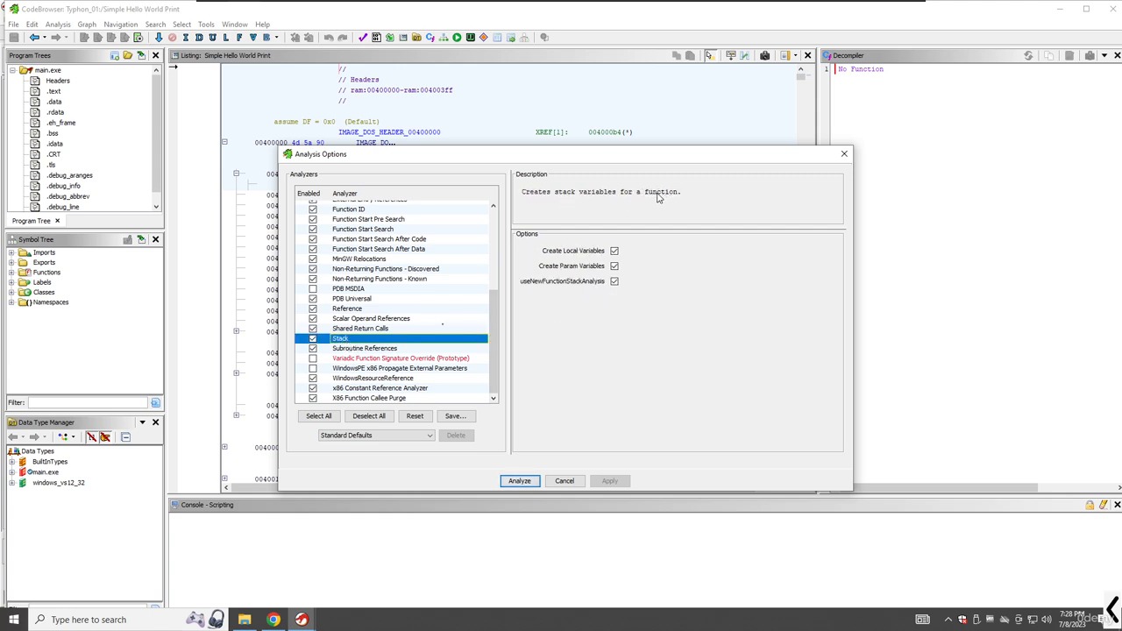
scroll(426, 298, "up", 2)
left_click(356, 266)
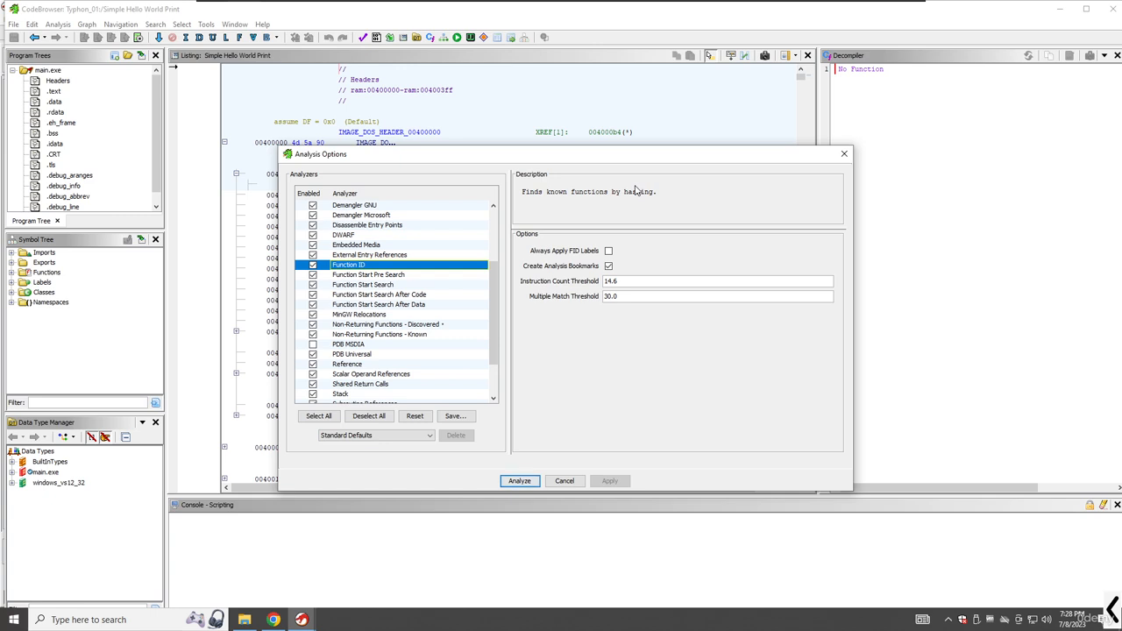
scroll(383, 303, "up", 3)
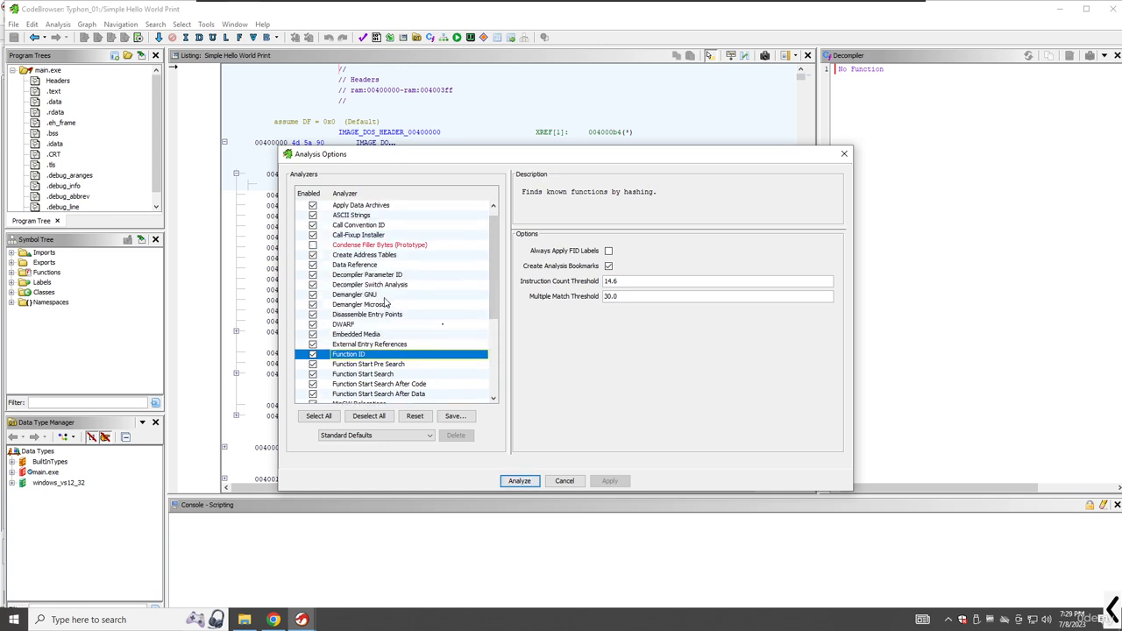
scroll(384, 298, "up", 1)
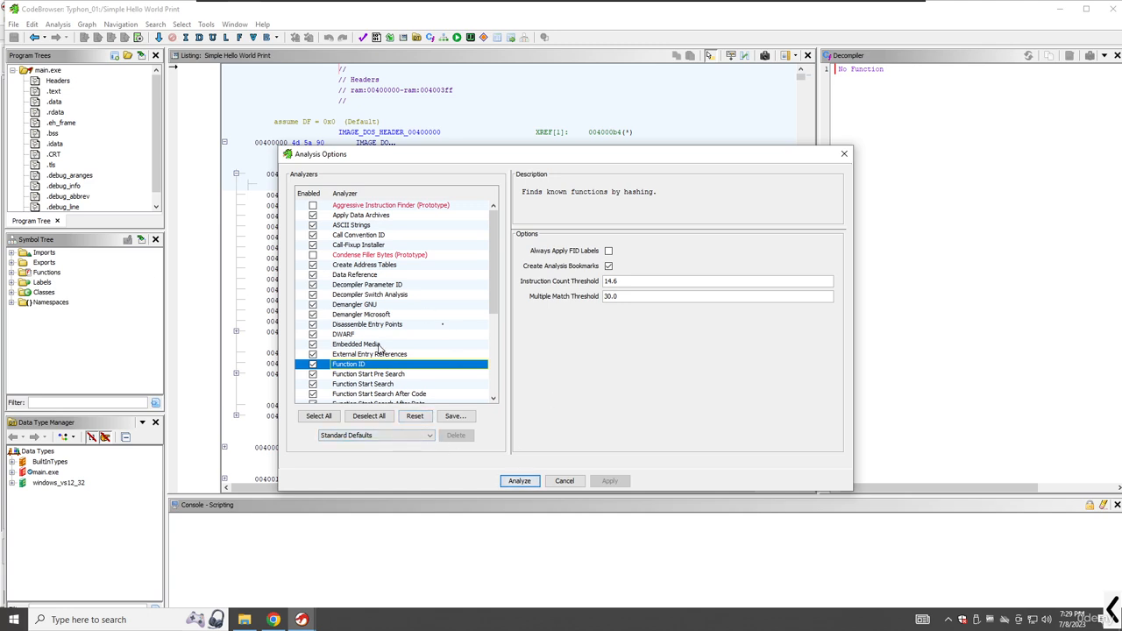
left_click_drag(492, 263, 480, 215)
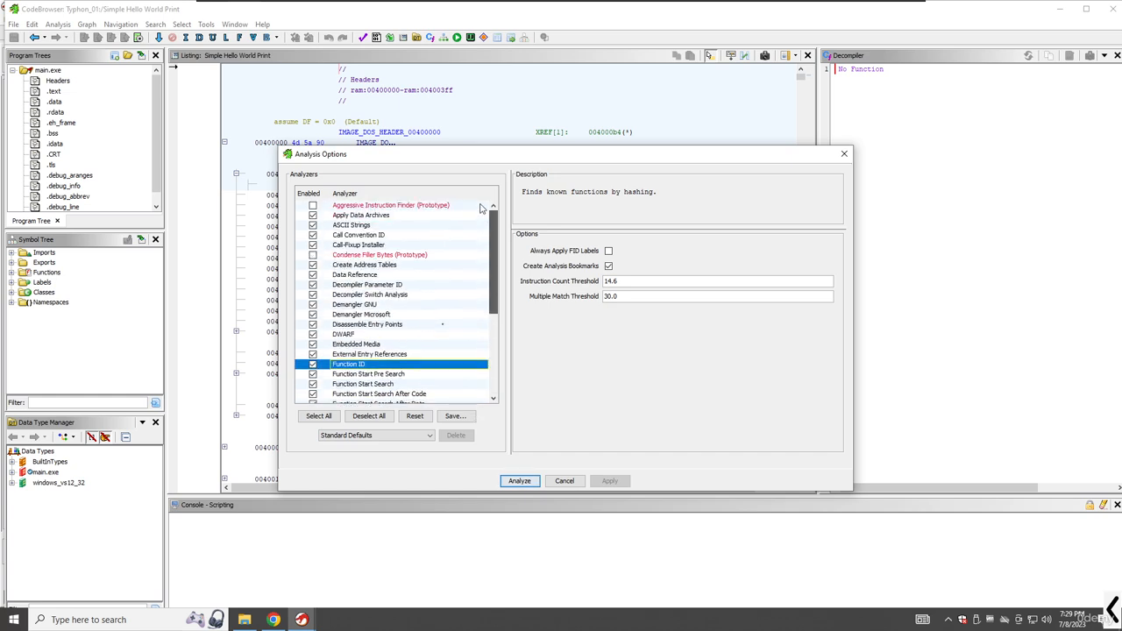
left_click_drag(497, 278, 502, 412)
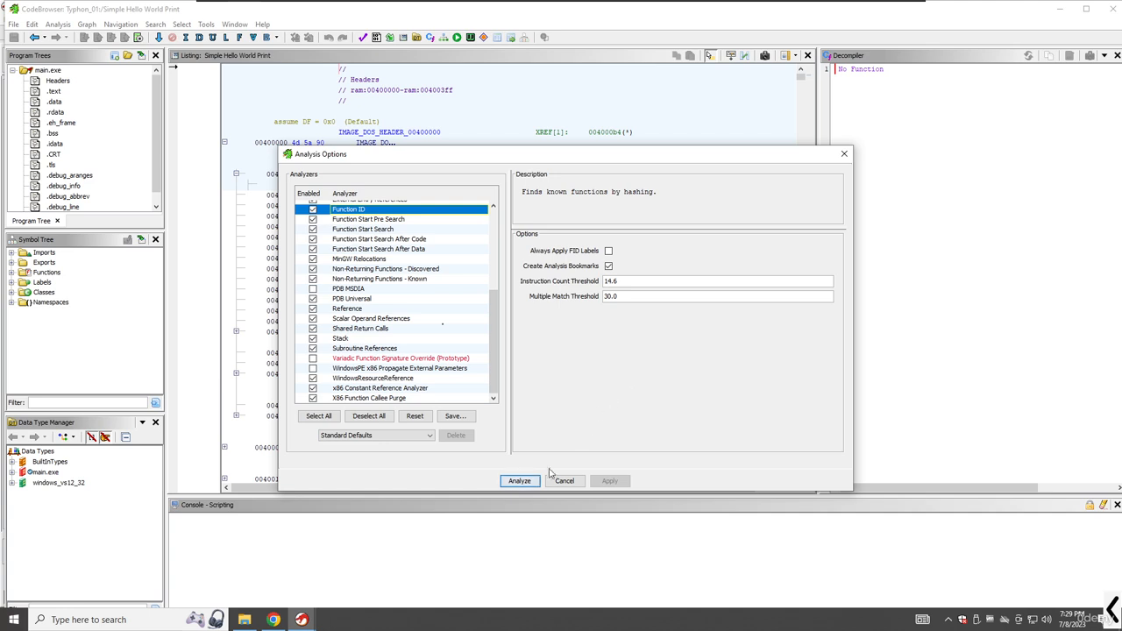
- Analyze the program with the Standard Defaults analyzers and go to the _main symbol in a maximized window
left_click(519, 481)
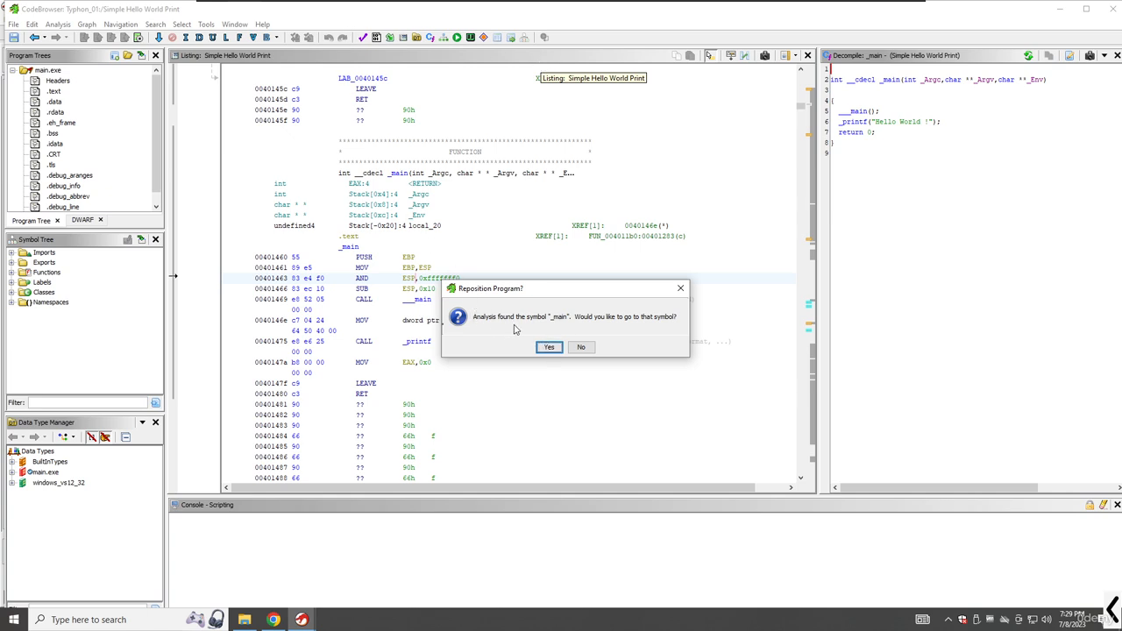
left_click(549, 347)
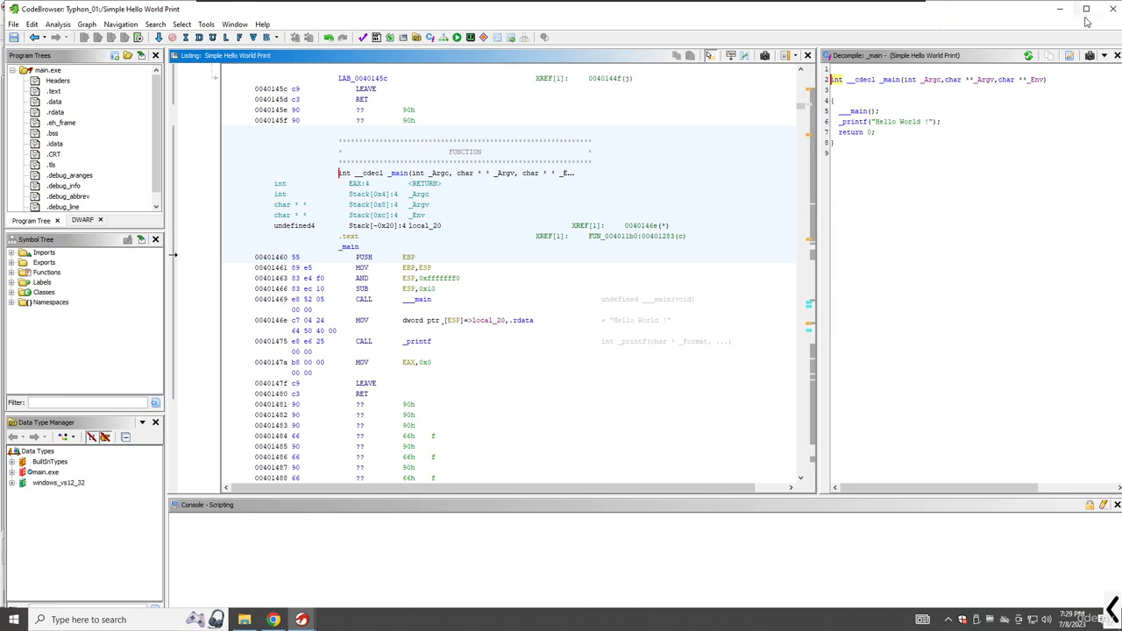
left_click(1086, 9)
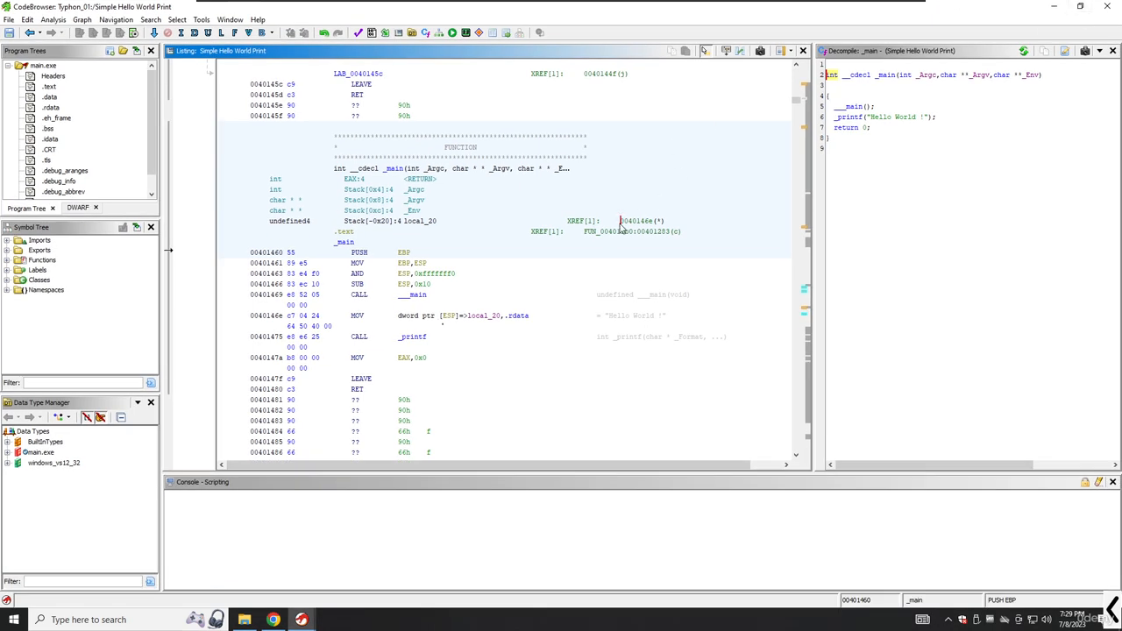
- Find the Windows display settings, set the text and app scaling to 125%, and return to the code listing
left_click(13, 620)
type("scren")
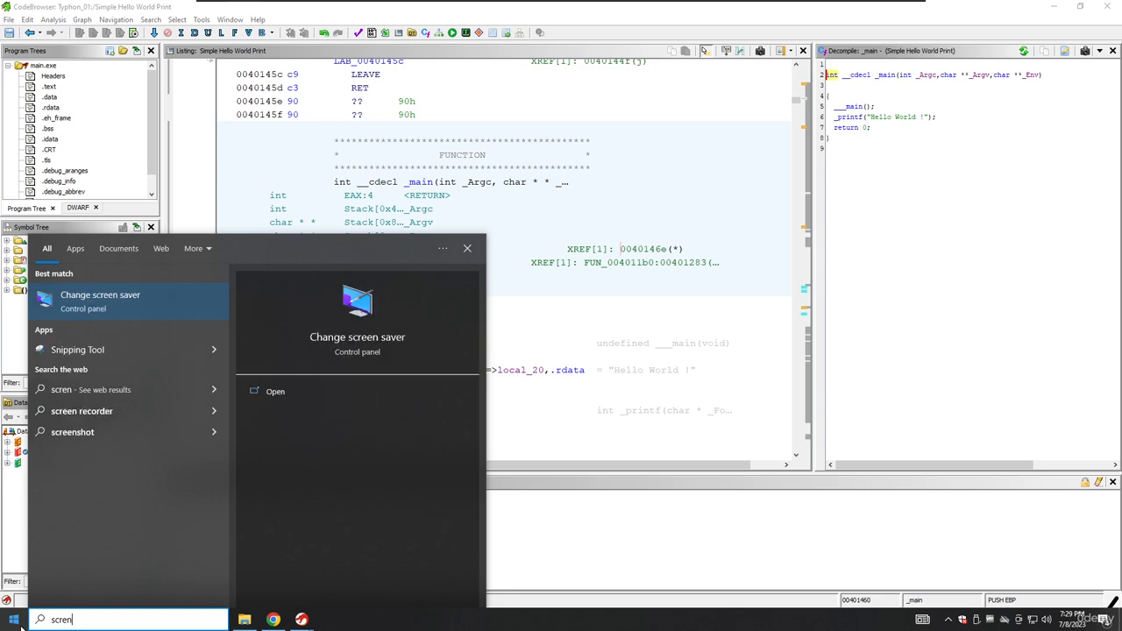
key("BackSpace")
key("BackSpace")
key("BackSpace")
key("BackSpace")
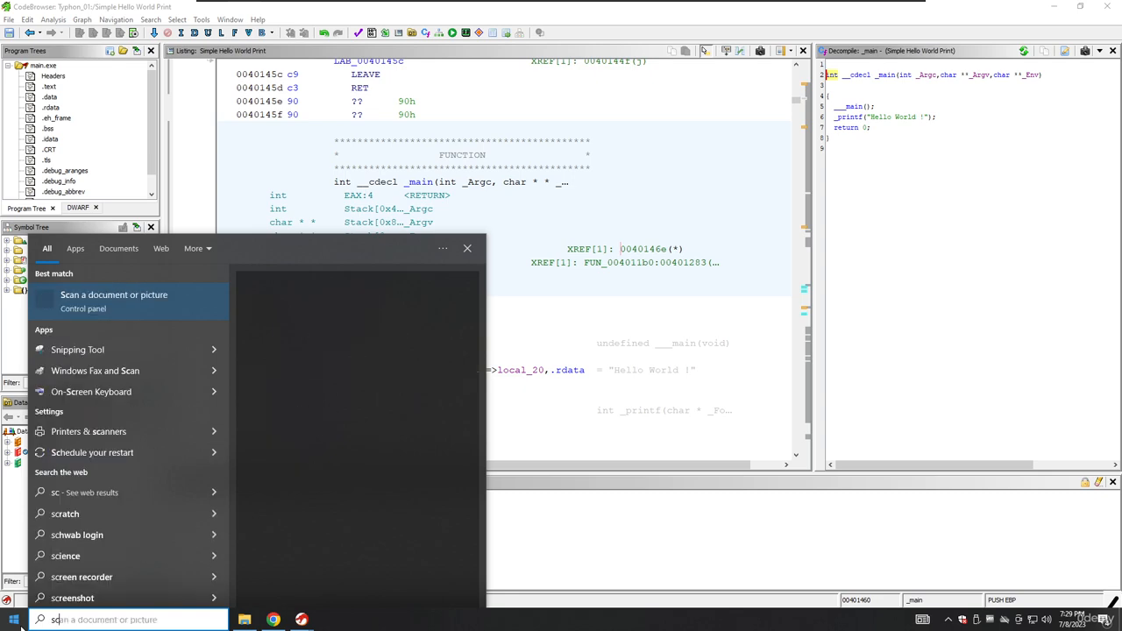
type("resol")
key("Return")
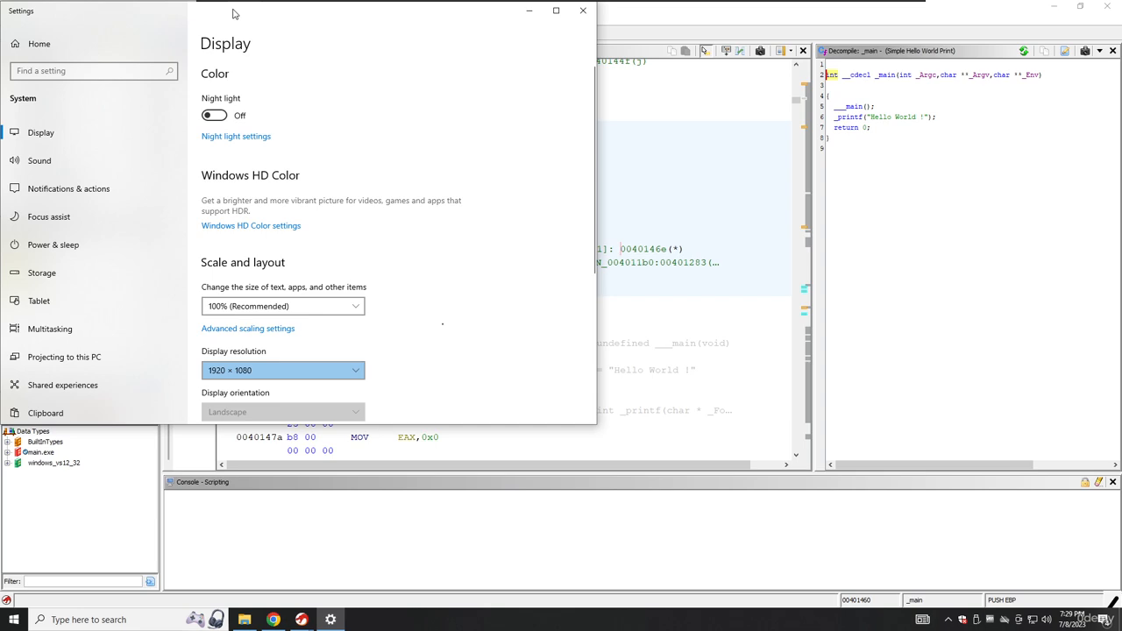
left_click_drag(232, 13, 623, 110)
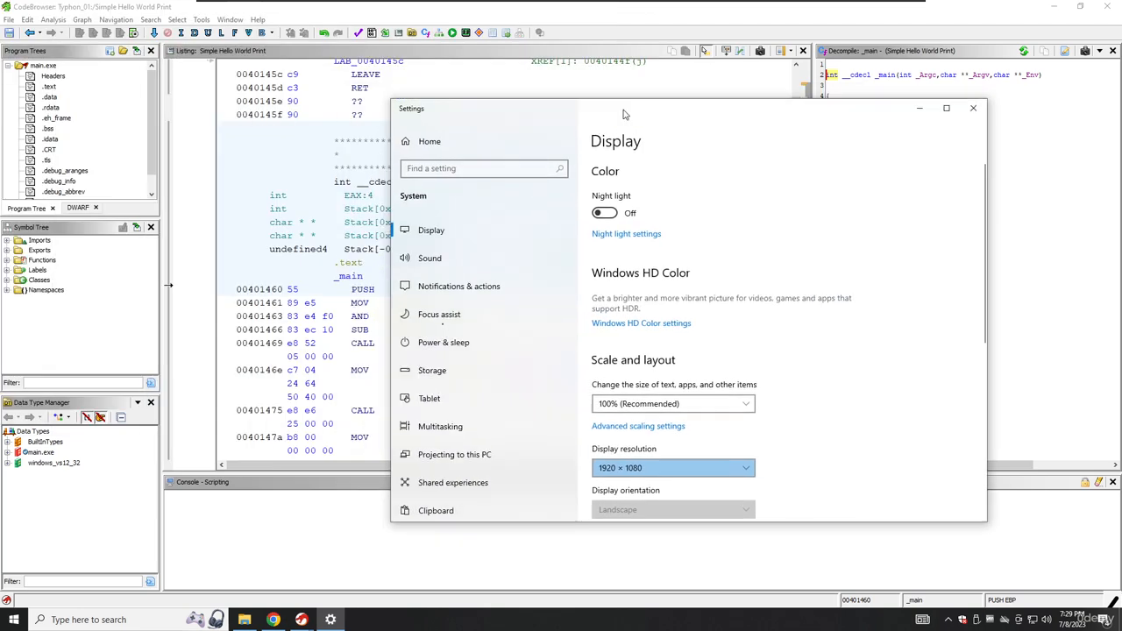
left_click(630, 407)
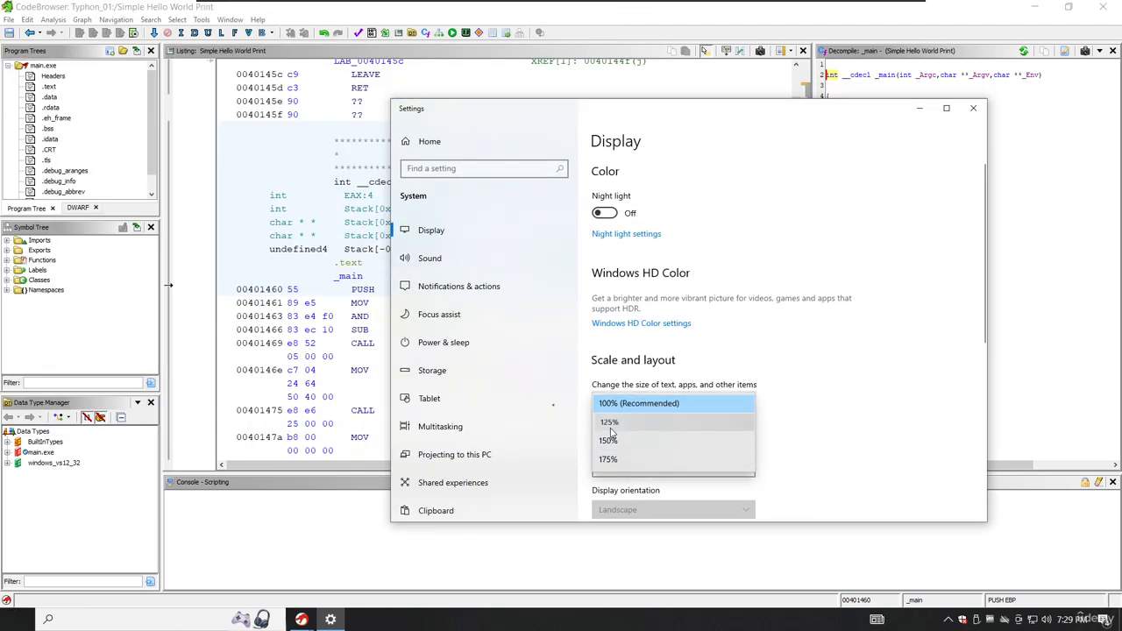
left_click(611, 426)
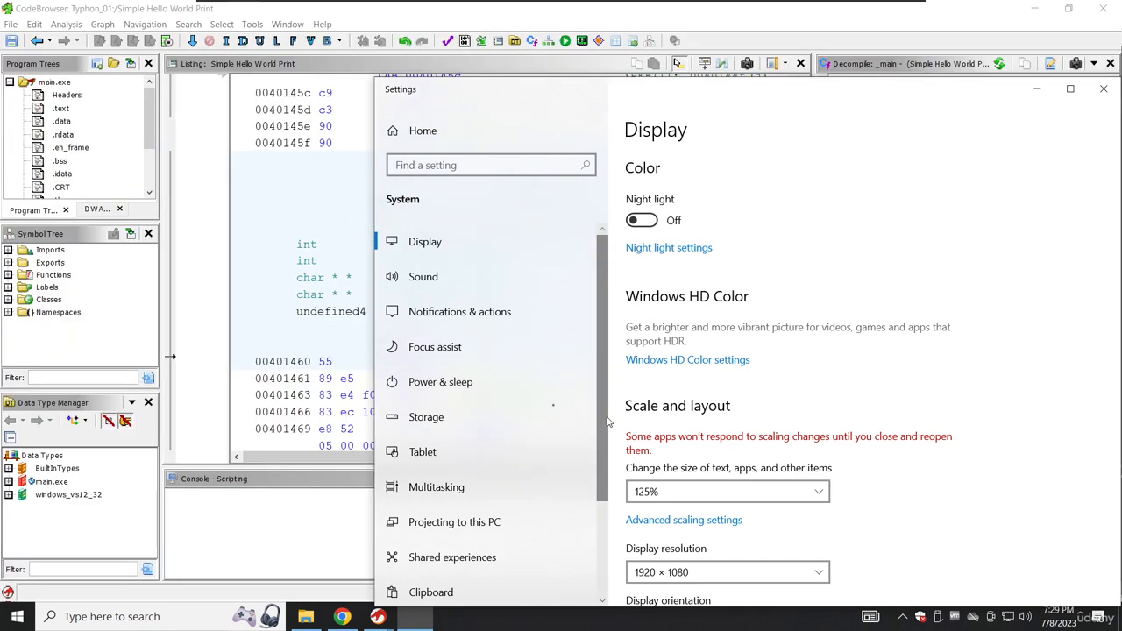
left_click(264, 378)
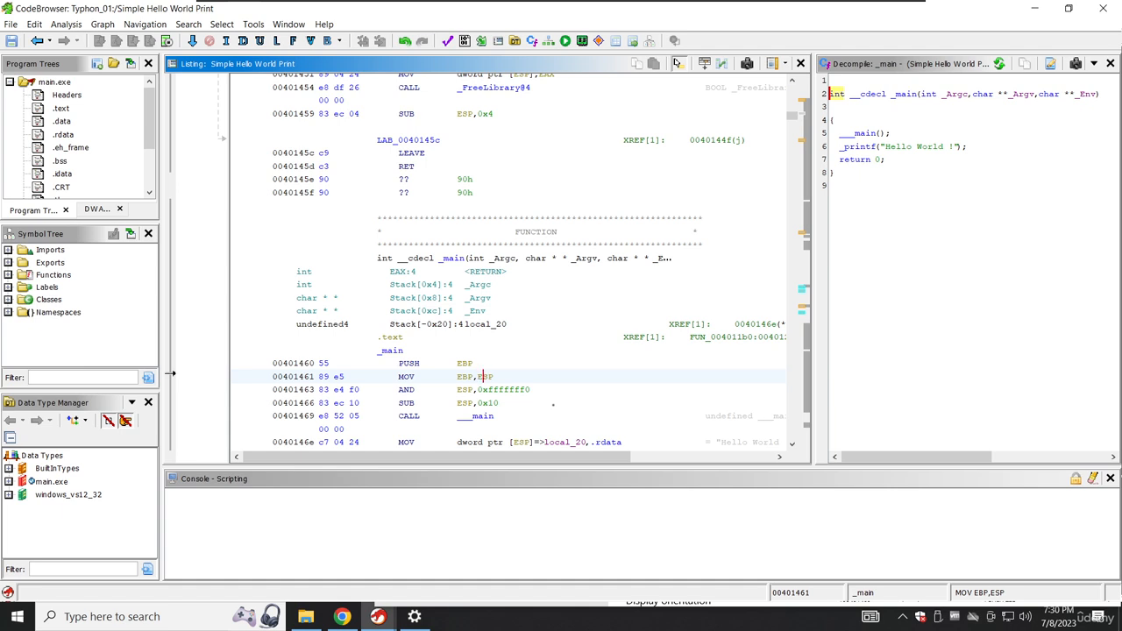
- Review the auto-analysis options for Simple Hello World Print and close them without running the analysis
left_click(70, 26)
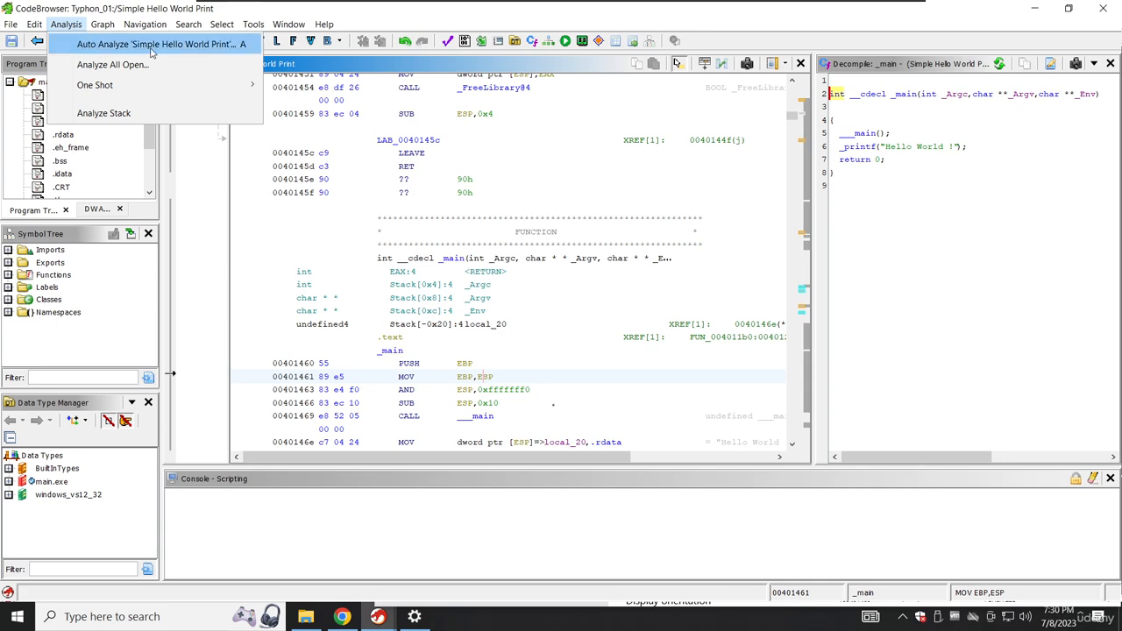
left_click(184, 45)
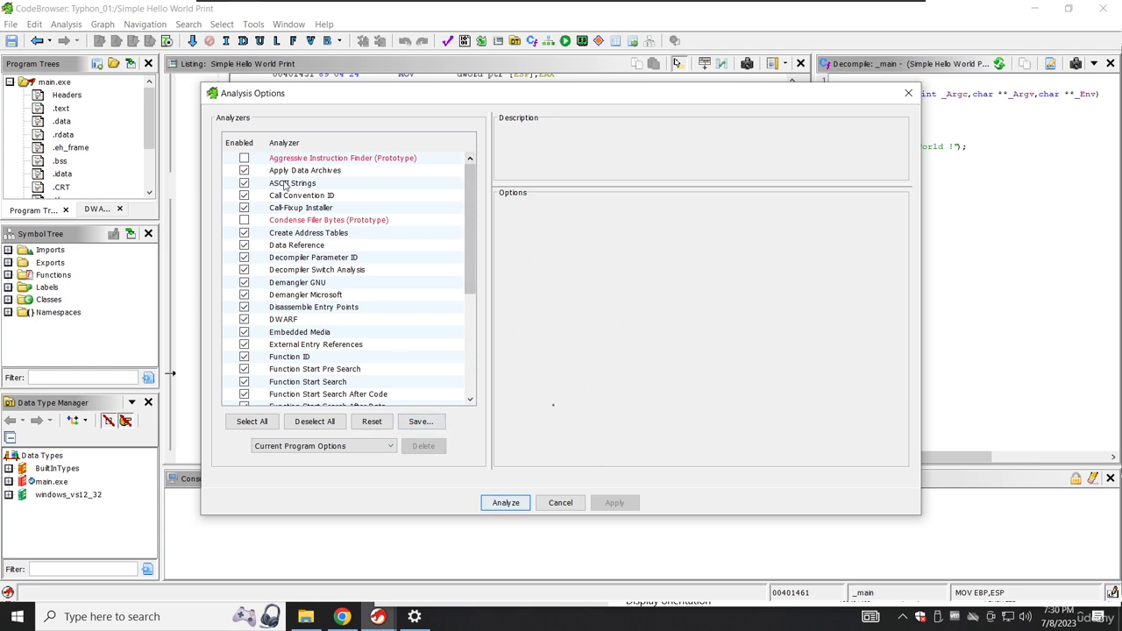
left_click_drag(470, 238, 459, 218)
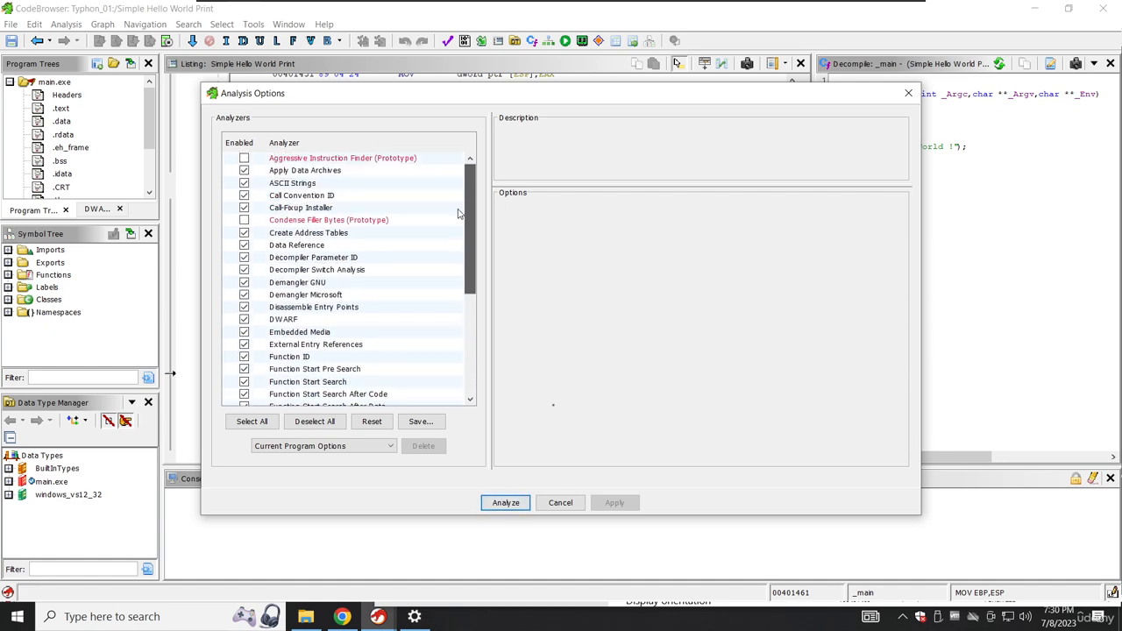
left_click(561, 503)
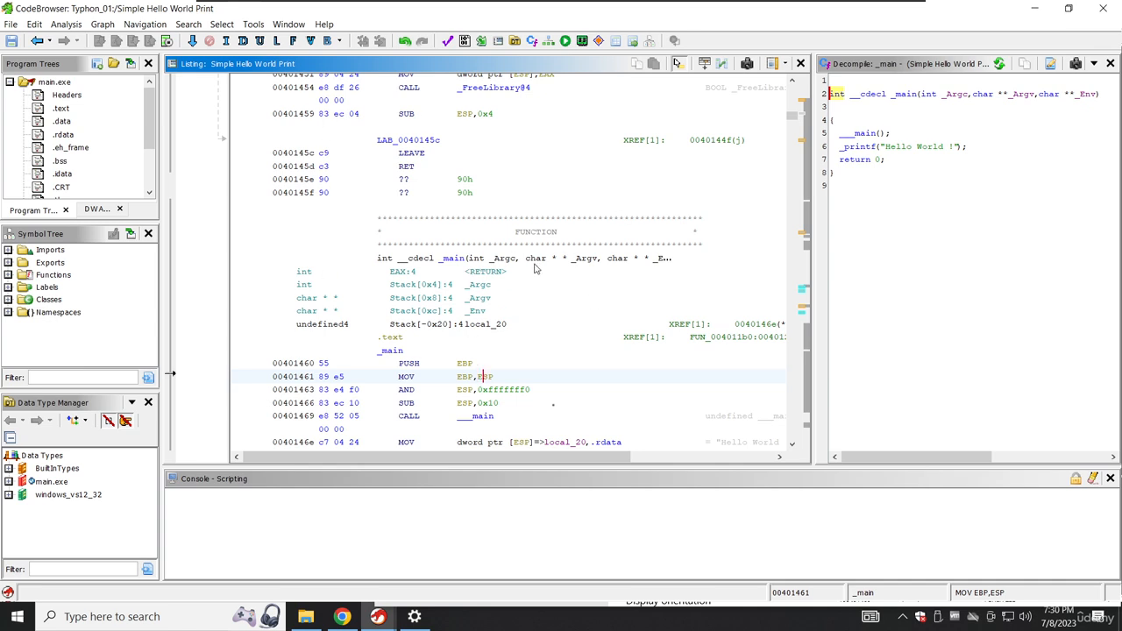
- Switch to the Windows display settings, set the scaling to 100% (Recommended), and return to the code listing
left_click(415, 616)
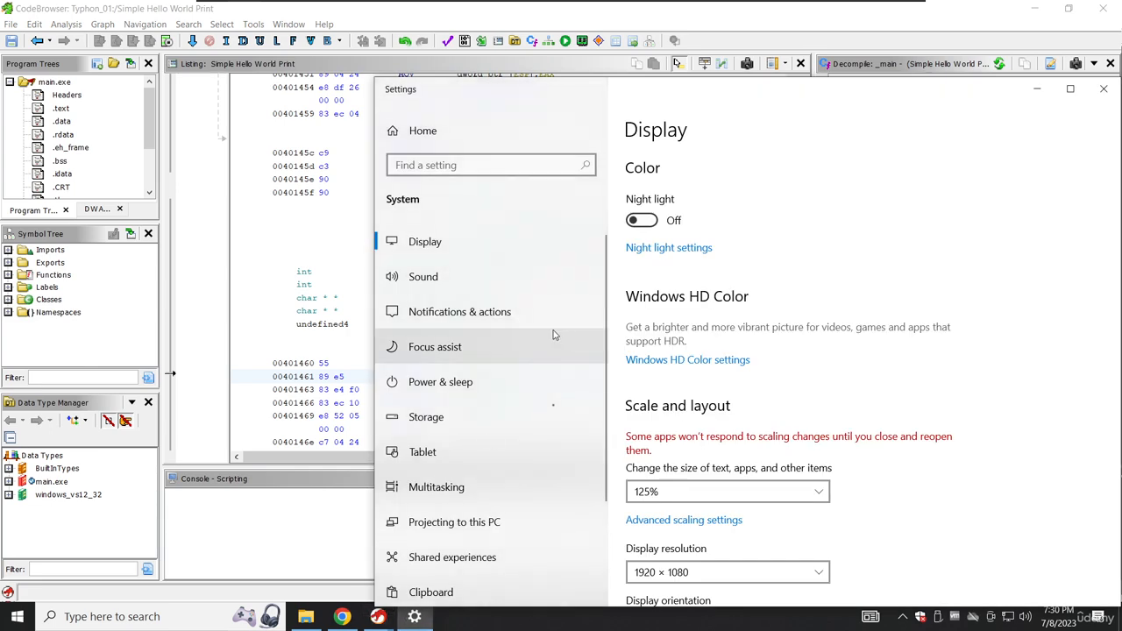
left_click(728, 491)
left_click(687, 464)
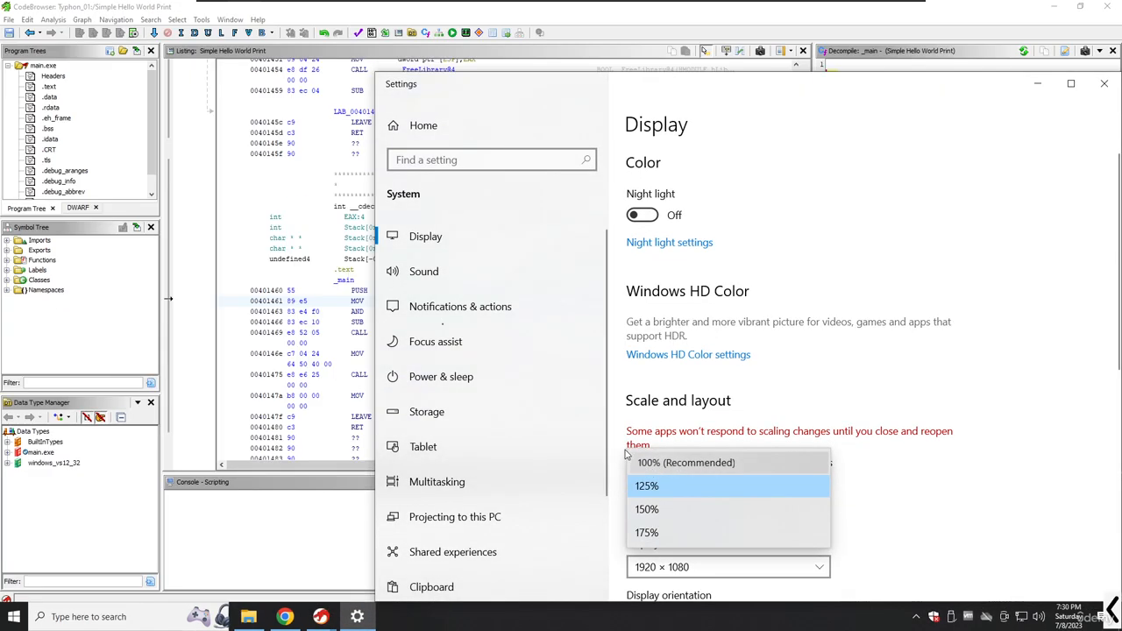
left_click(686, 463)
left_click(263, 387)
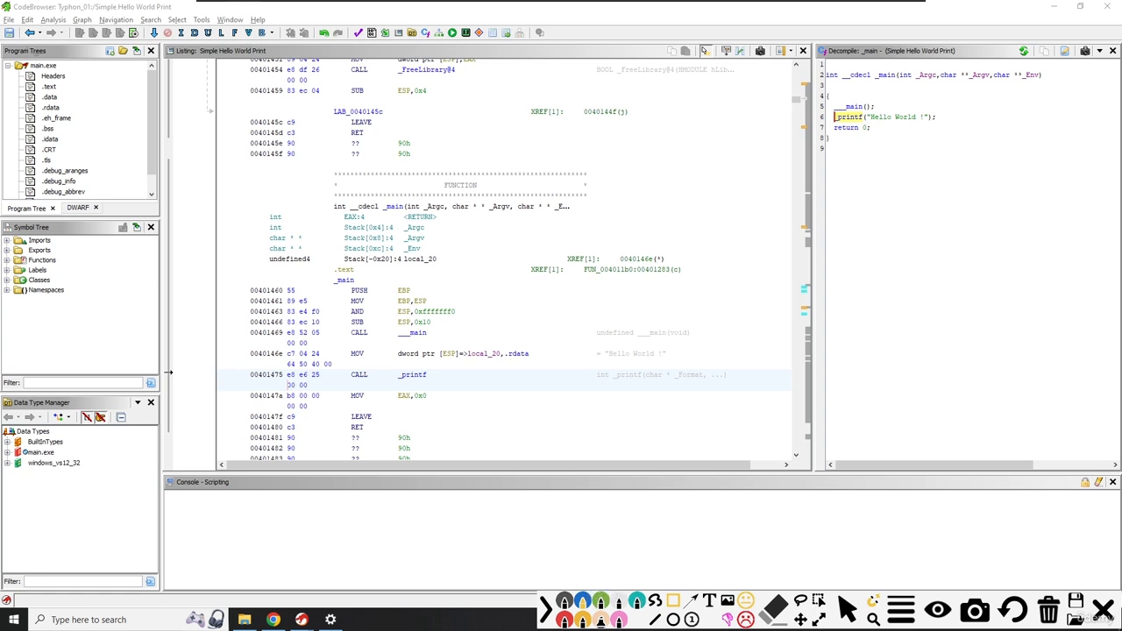
- Draw annotation rectangles around the Listing in blue, the Decompiler in green, and the Program Trees, Symbol Tree and Data Type Manager in teal
mouse_move(160, 45)
left_mouse_down()
mouse_move(340, 289)
mouse_move(810, 472)
left_mouse_up()
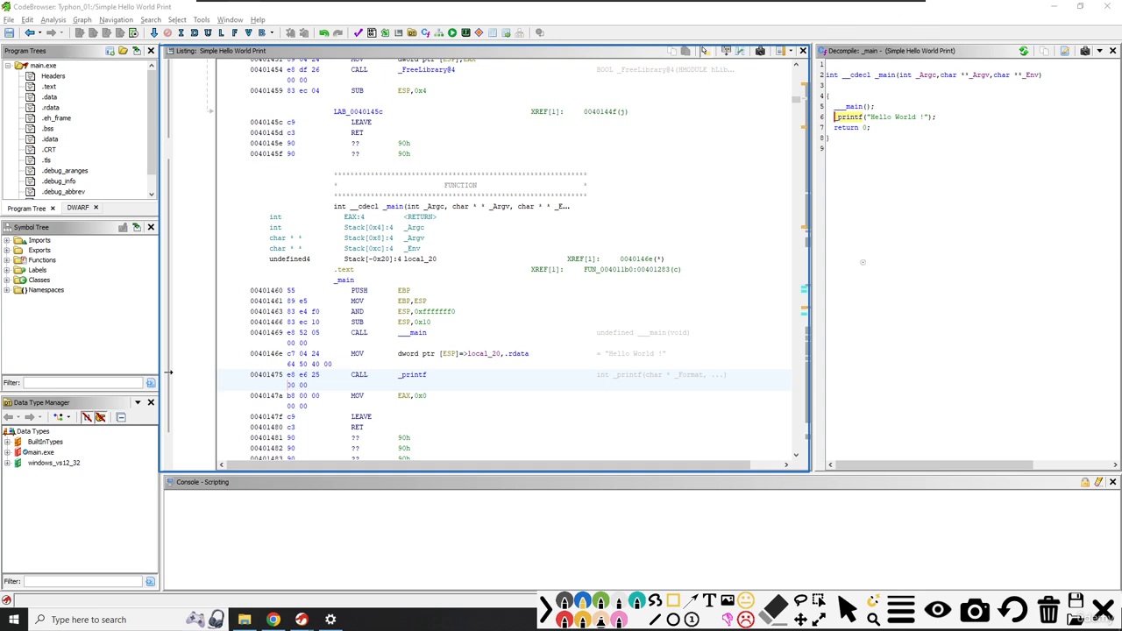
mouse_move(808, 43)
left_mouse_down()
mouse_move(895, 264)
mouse_move(1091, 487)
mouse_move(1119, 470)
left_mouse_up()
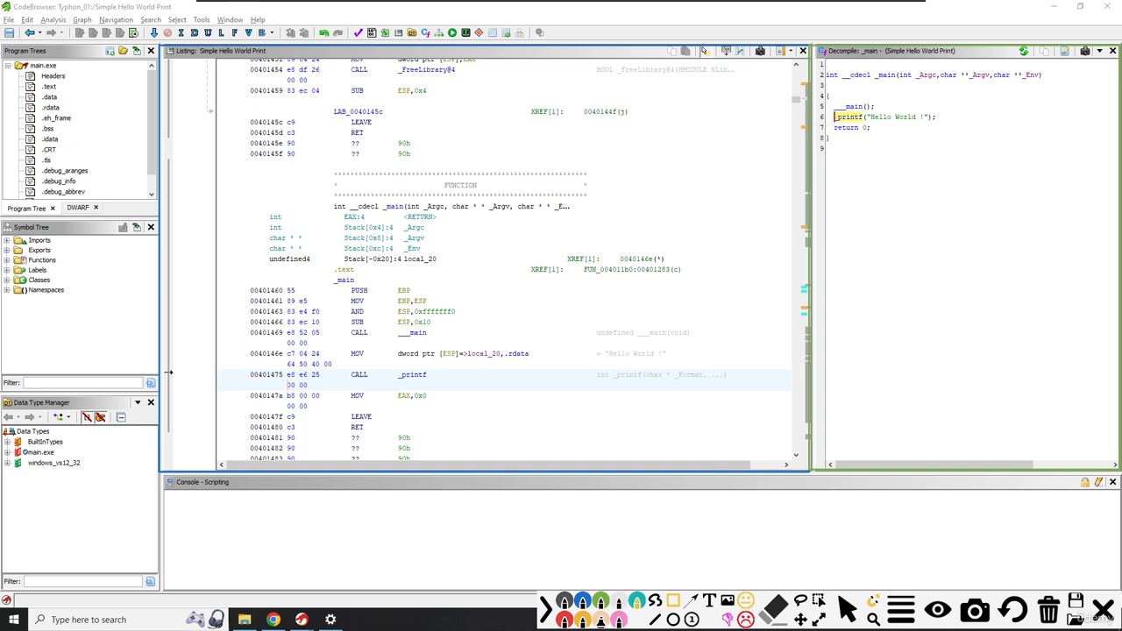
mouse_move(1, 46)
left_mouse_down()
mouse_move(105, 161)
mouse_move(145, 184)
mouse_move(135, 202)
mouse_move(149, 198)
mouse_move(135, 200)
left_mouse_up()
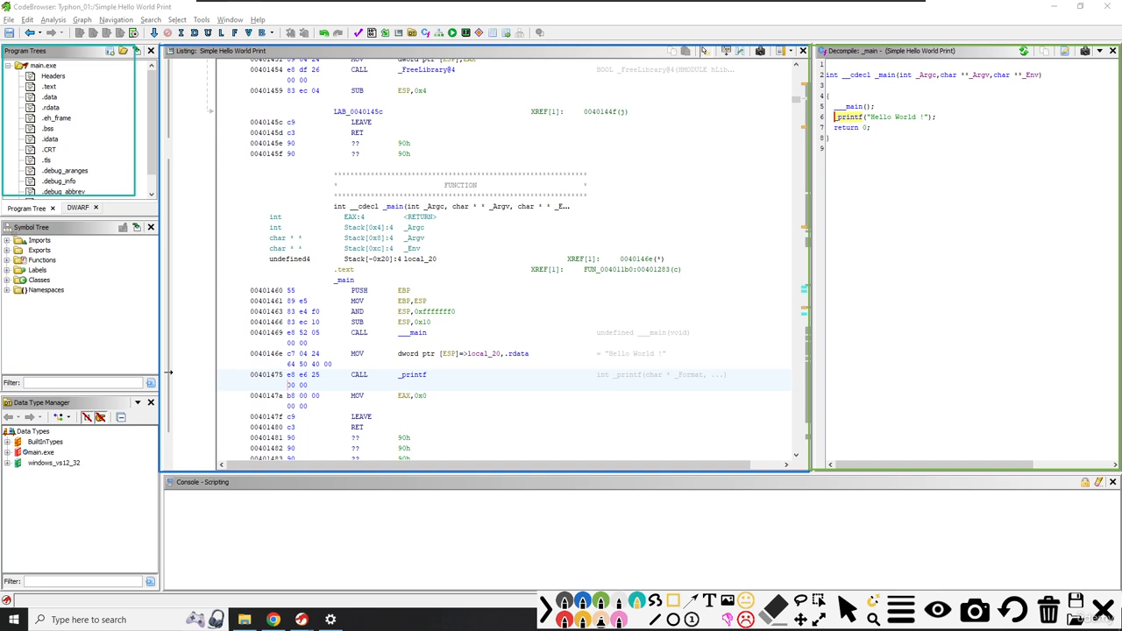
mouse_move(4, 218)
left_mouse_down()
mouse_move(140, 354)
mouse_move(149, 379)
mouse_move(146, 365)
mouse_move(126, 371)
left_mouse_up()
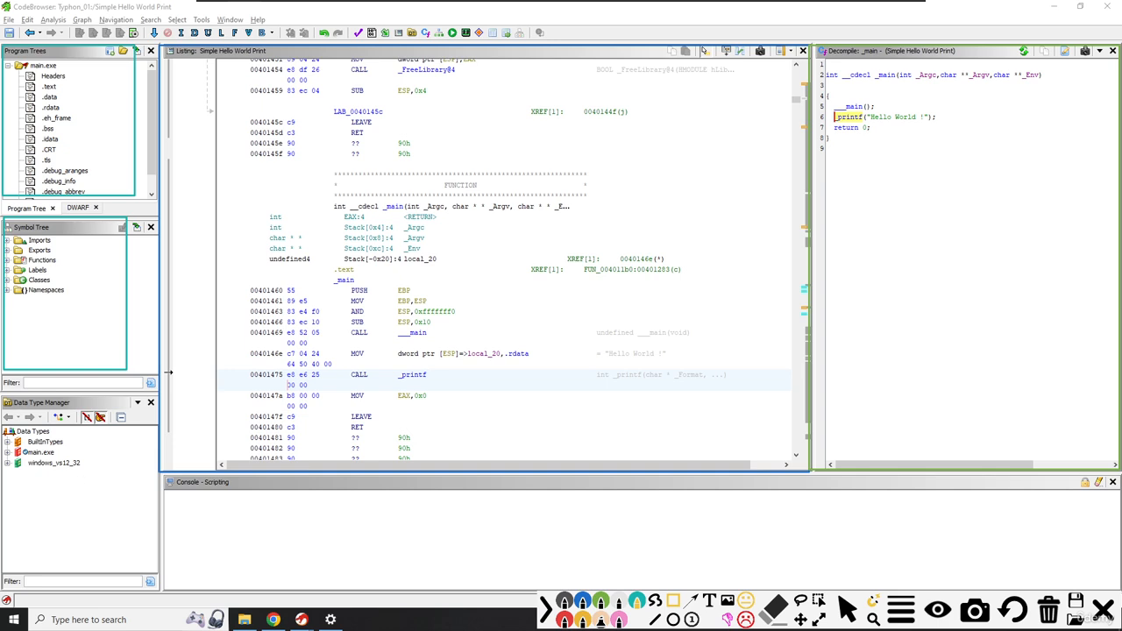
mouse_move(3, 393)
left_mouse_down()
mouse_move(26, 445)
mouse_move(154, 587)
left_mouse_up()
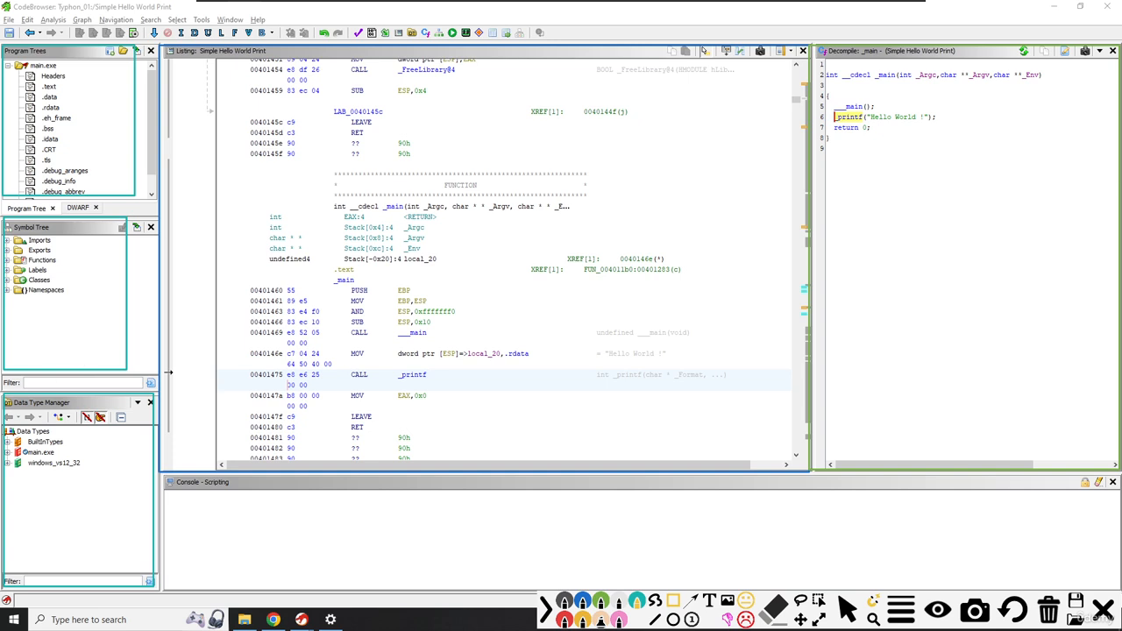
- Draw annotation rectangles around the Console in pink and the main toolbar in orange, and exit the annotation mode
mouse_move(159, 470)
left_mouse_down()
mouse_move(187, 502)
mouse_move(815, 587)
mouse_move(1041, 582)
left_mouse_up()
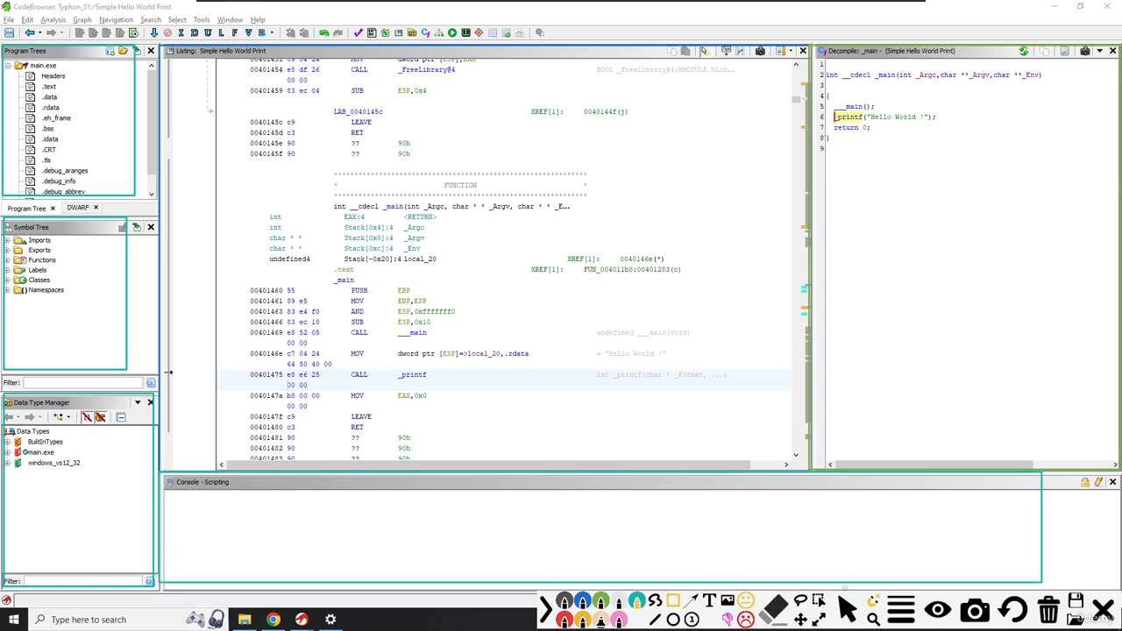
key("ctrl+z")
left_click(618, 620)
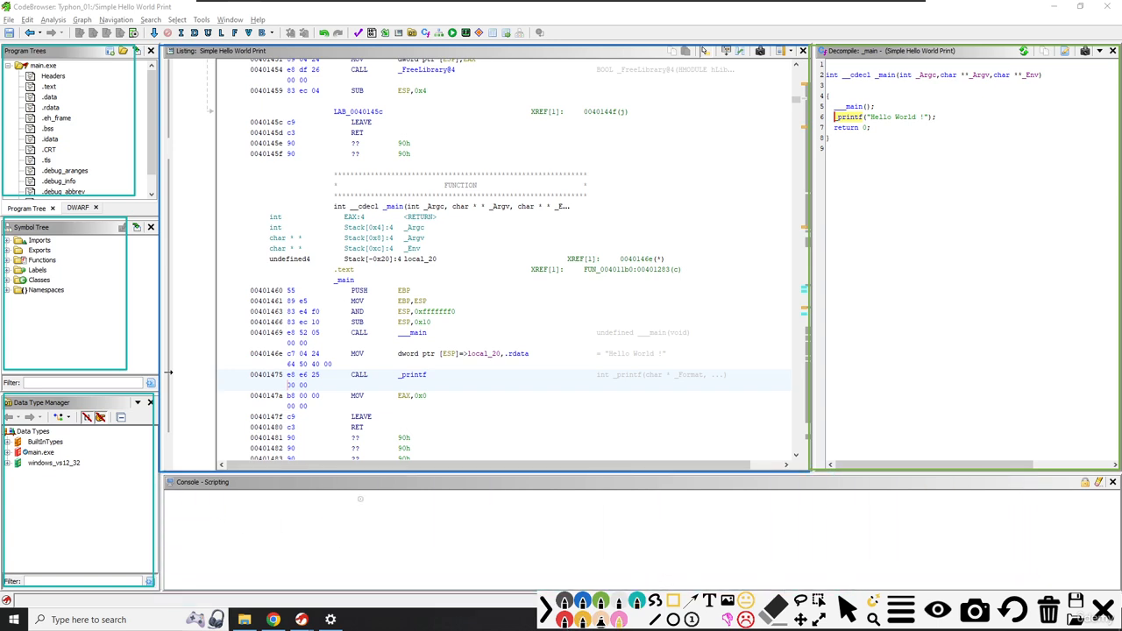
mouse_move(159, 474)
left_mouse_down()
mouse_move(745, 610)
mouse_move(1107, 600)
left_mouse_up()
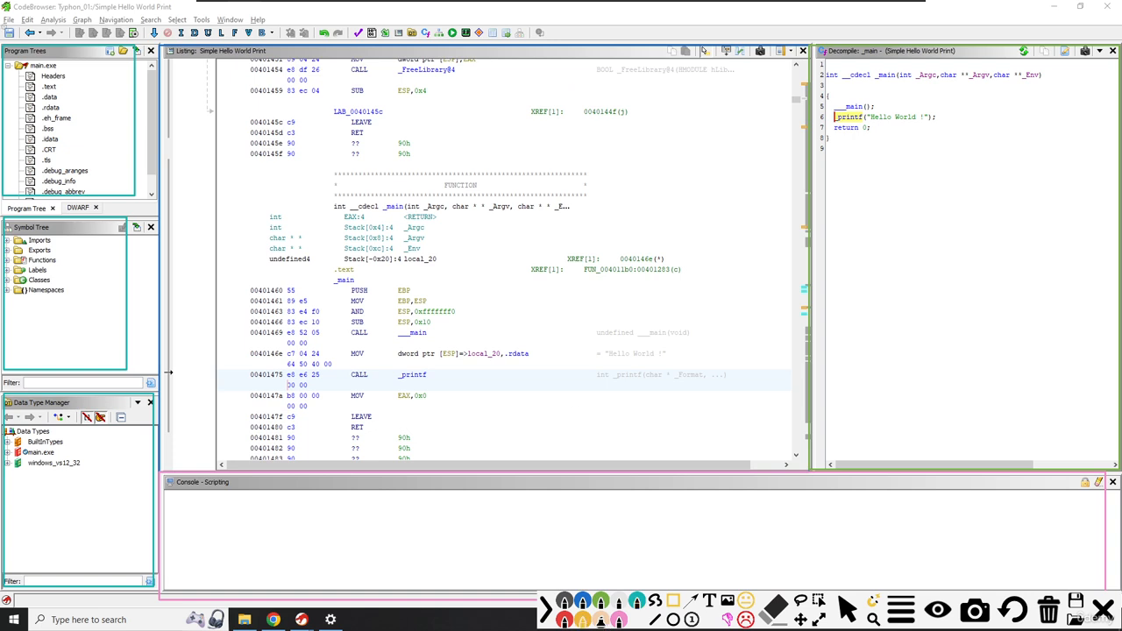
left_click_drag(3, 26, 810, 47)
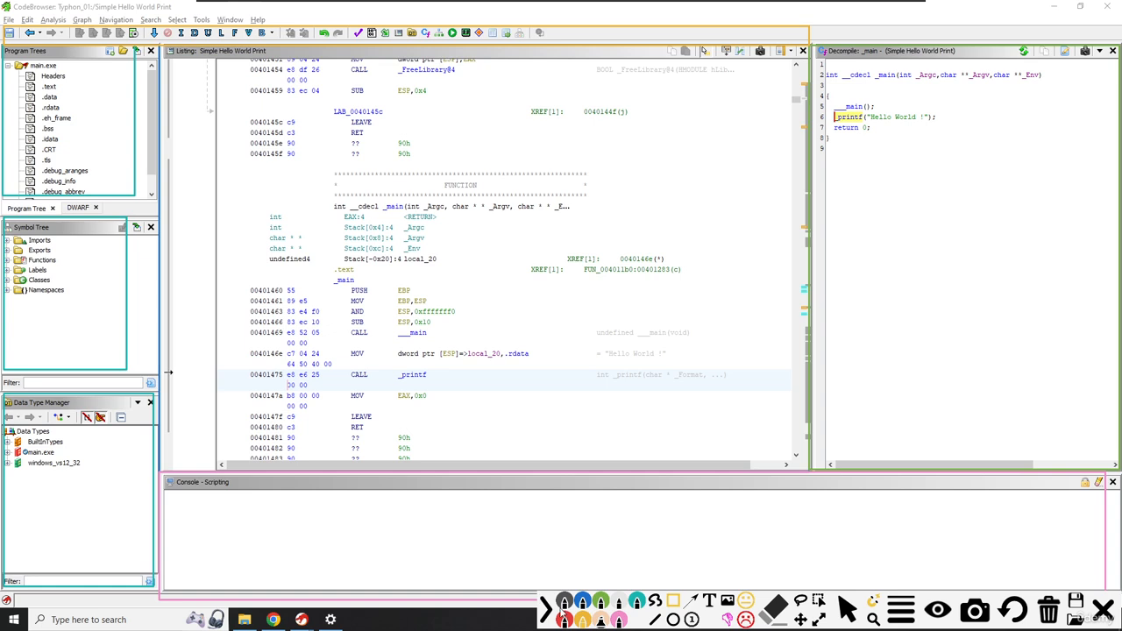
key("Escape")
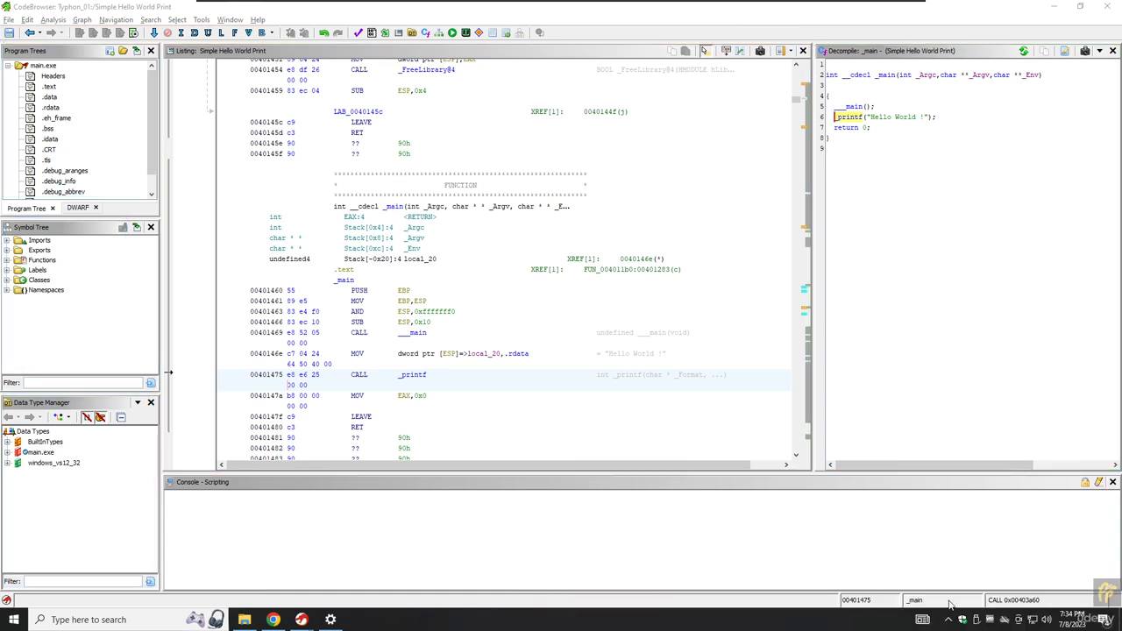
- Circle the address in the status bar in blue freehand and connect it with a line to the text label "Current Address"
left_click(1087, 603)
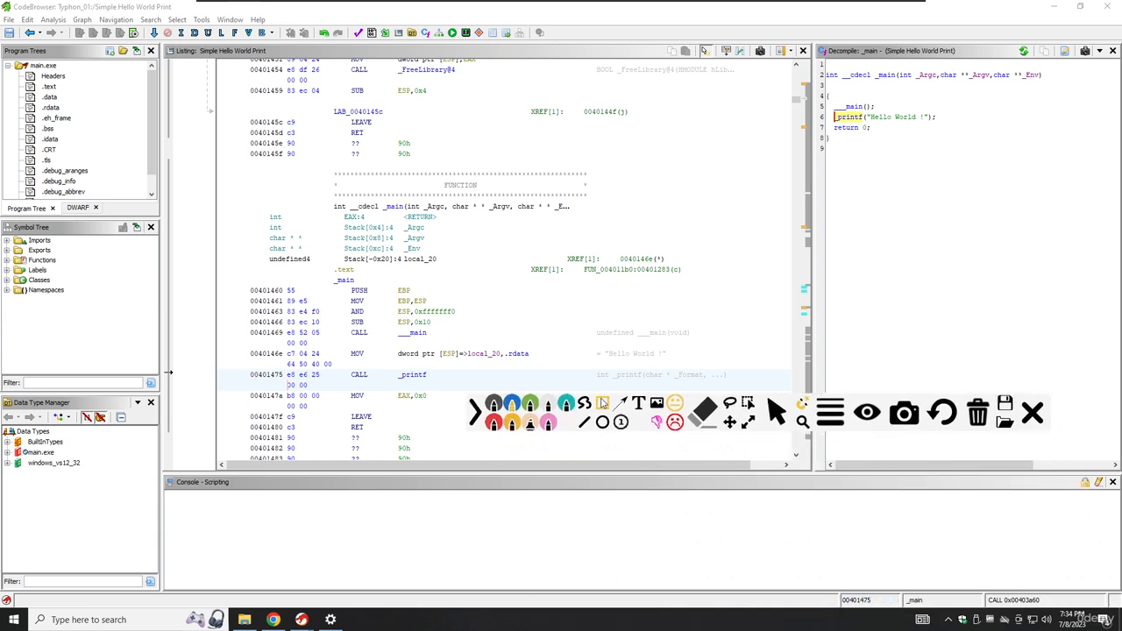
mouse_move(828, 593)
left_mouse_down()
mouse_move(880, 601)
mouse_move(825, 607)
mouse_move(831, 589)
left_mouse_up()
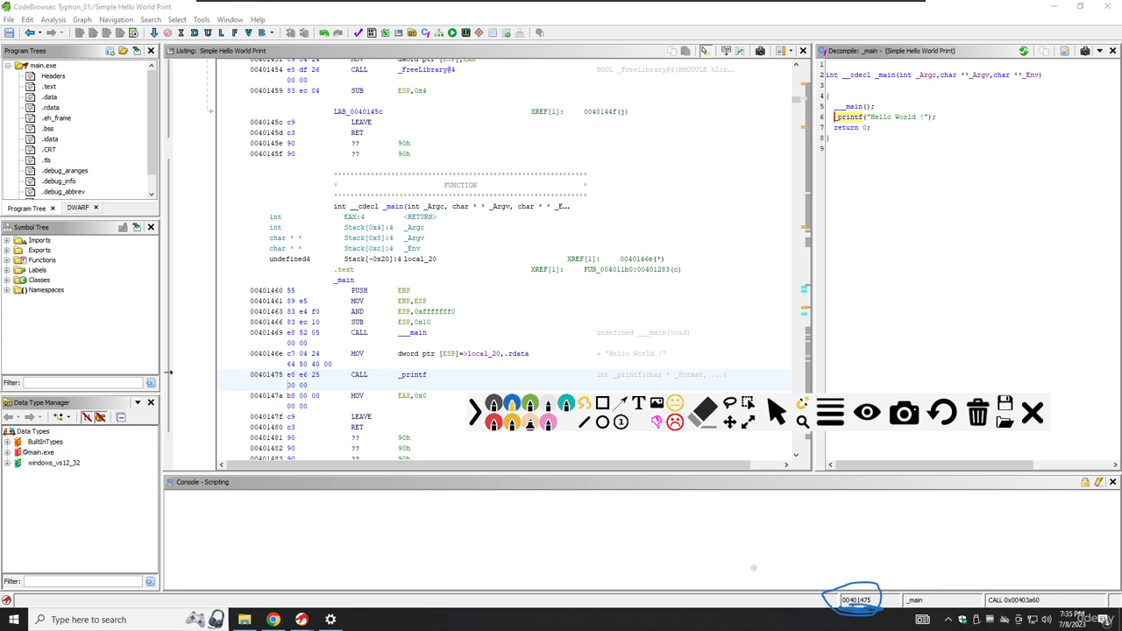
left_click_drag(753, 568, 689, 554)
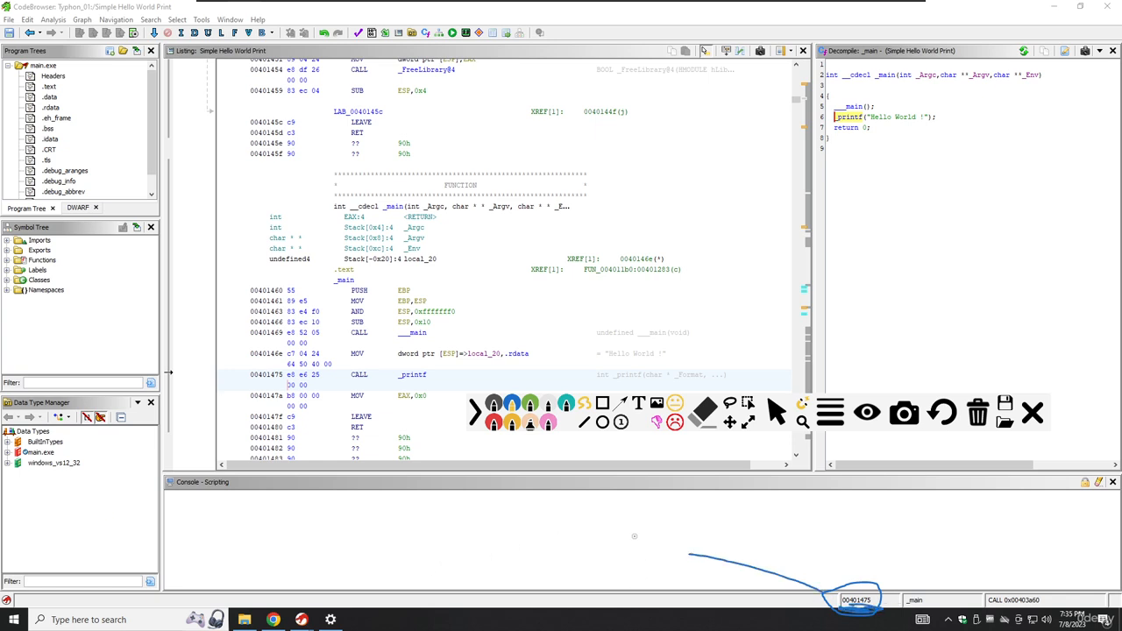
left_click(642, 403)
left_click(547, 526)
type("Current")
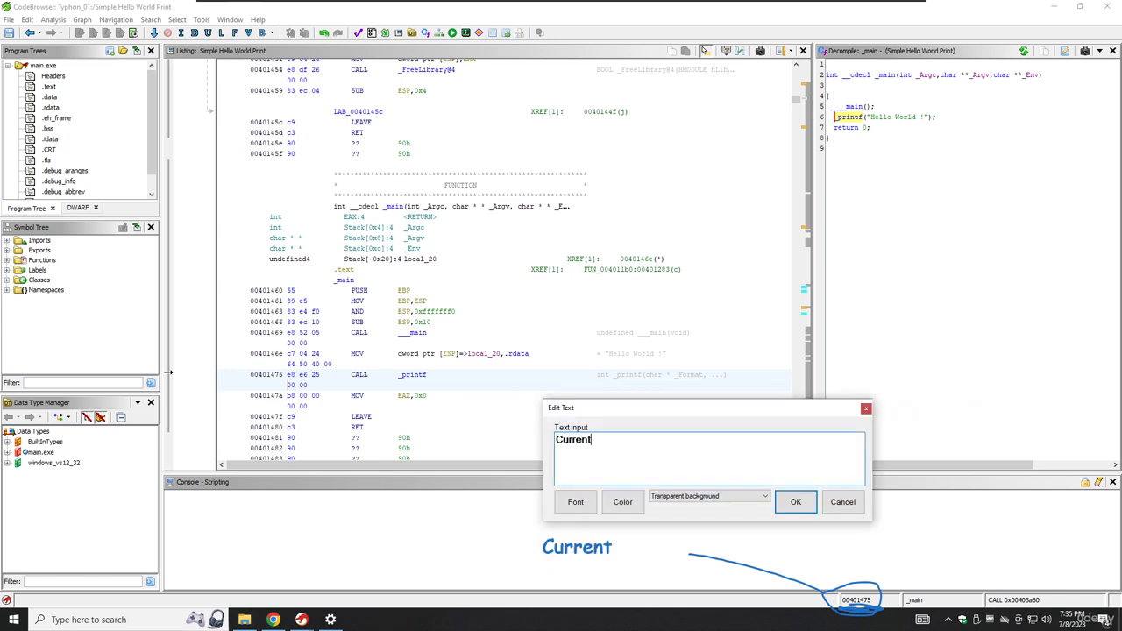
type(" Address")
left_click(795, 502)
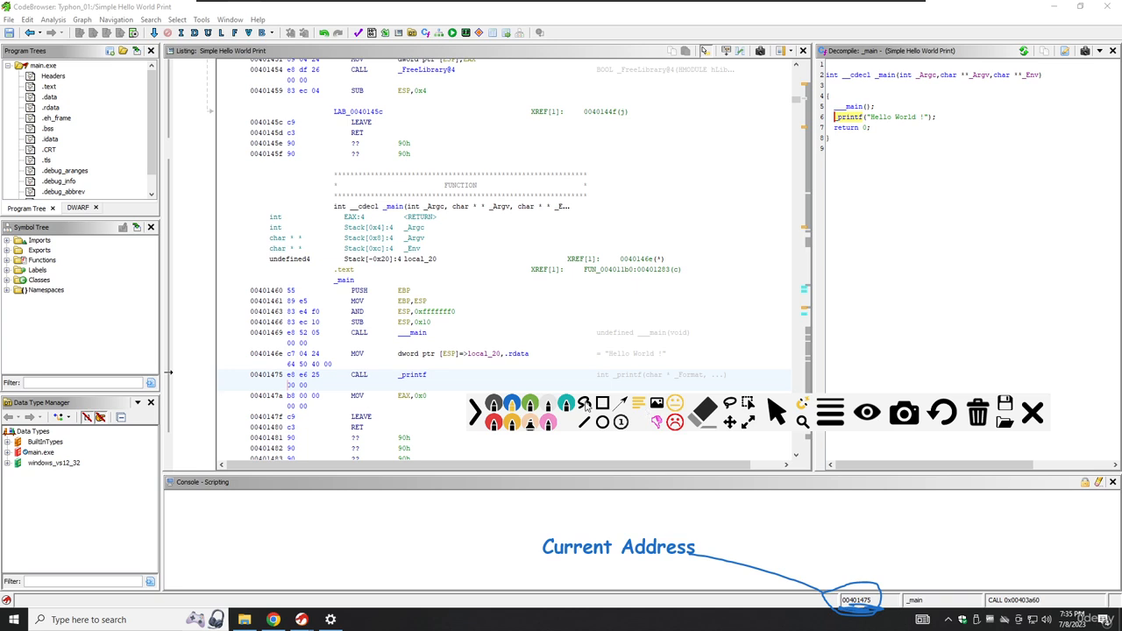
- Circle _main in the status bar in blue freehand and connect it with a line to the text label "Current Function"
left_click(584, 404)
mouse_move(895, 585)
left_mouse_down()
mouse_move(924, 579)
mouse_move(945, 608)
mouse_move(891, 600)
mouse_move(905, 582)
left_mouse_up()
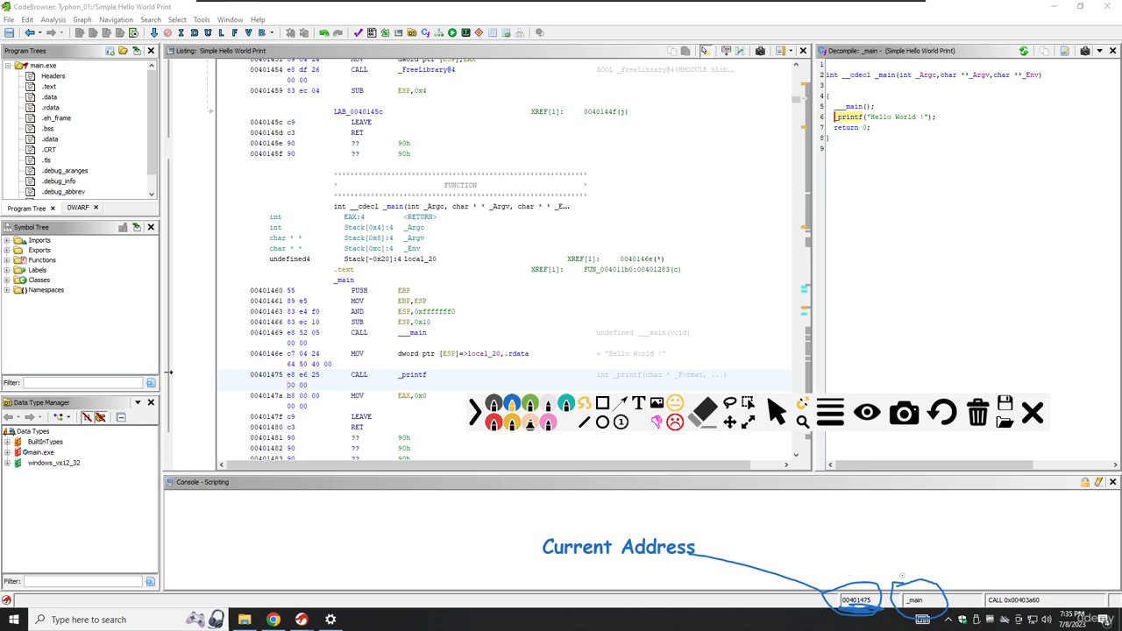
left_click_drag(902, 583, 811, 502)
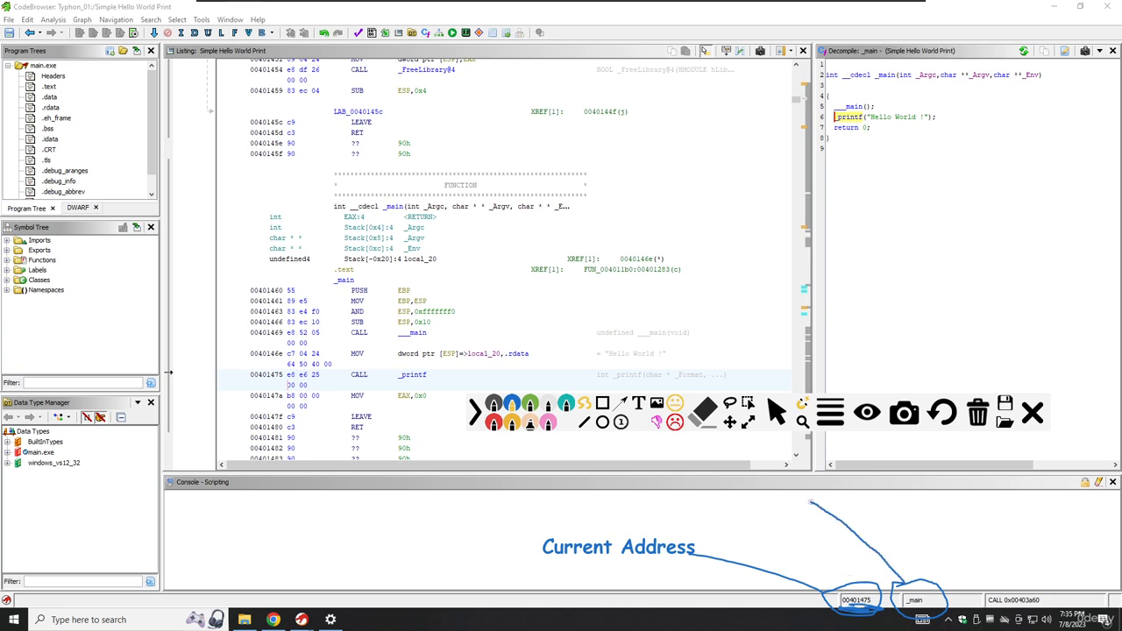
left_click(638, 404)
left_click(752, 496)
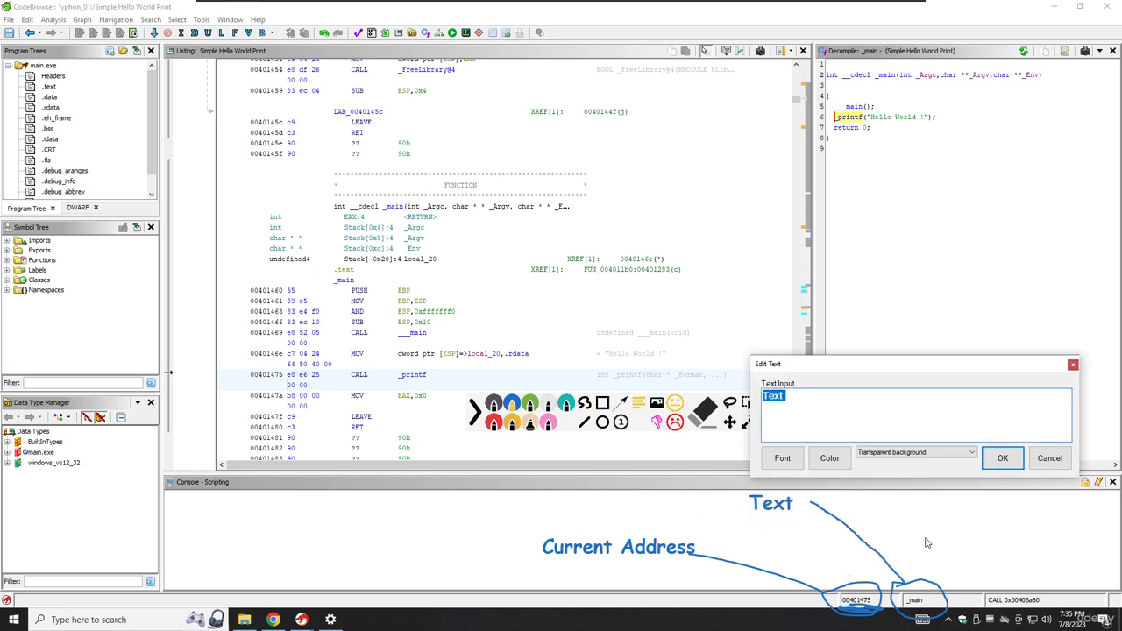
type("Current Function")
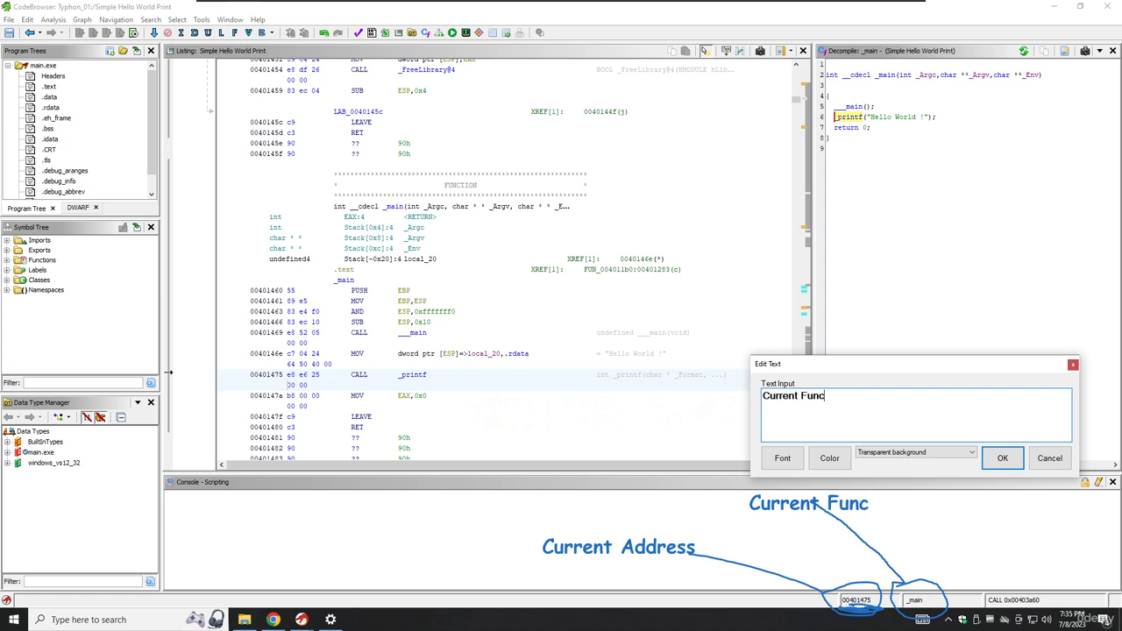
left_click(1004, 457)
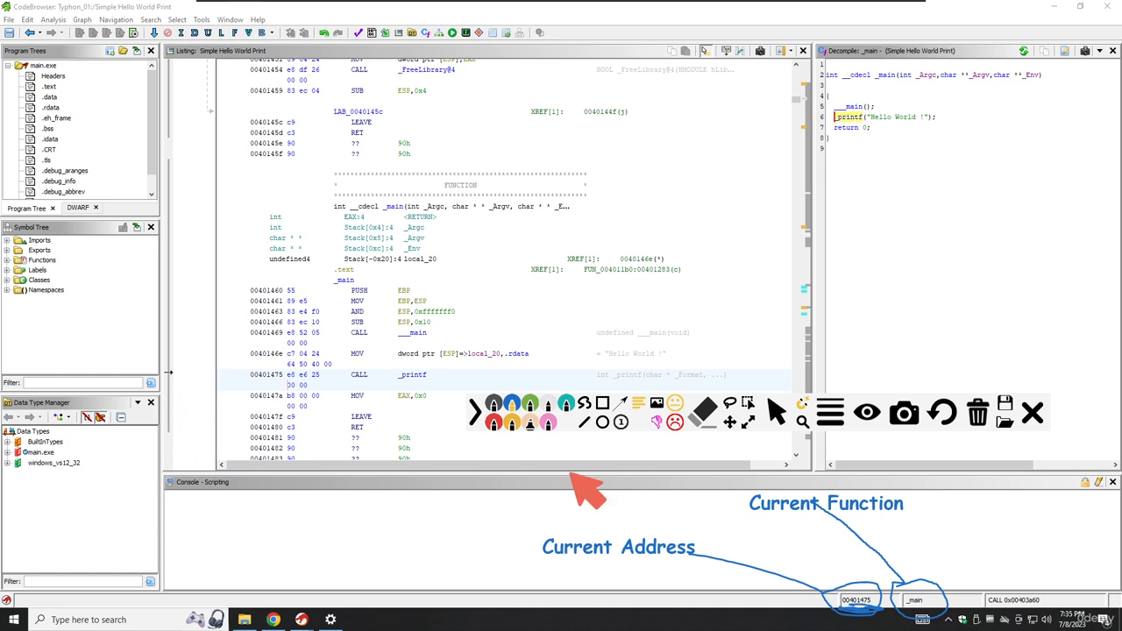
- Circle the CALL instruction in the status bar in blue freehand
left_click(584, 403)
mouse_move(978, 587)
left_mouse_down()
mouse_move(1063, 583)
mouse_move(1012, 616)
mouse_move(977, 588)
left_mouse_up()
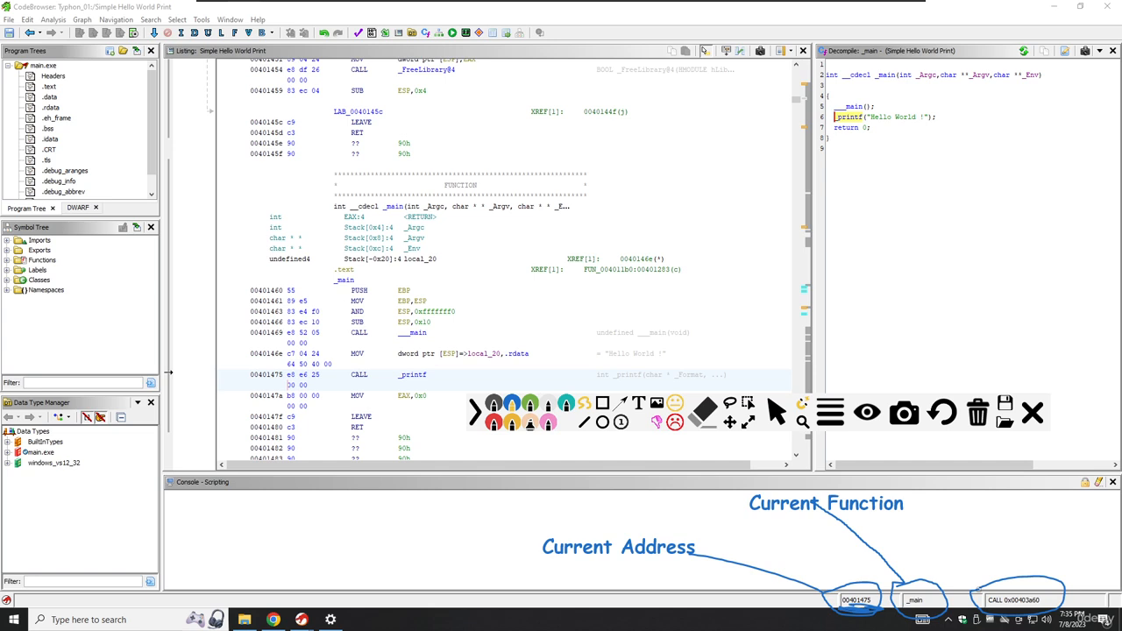